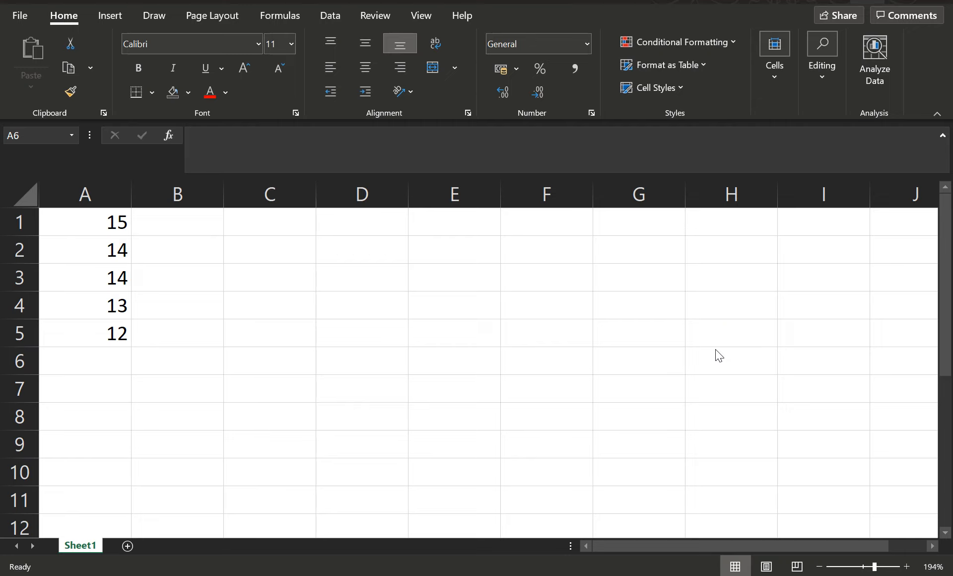
click(334, 20)
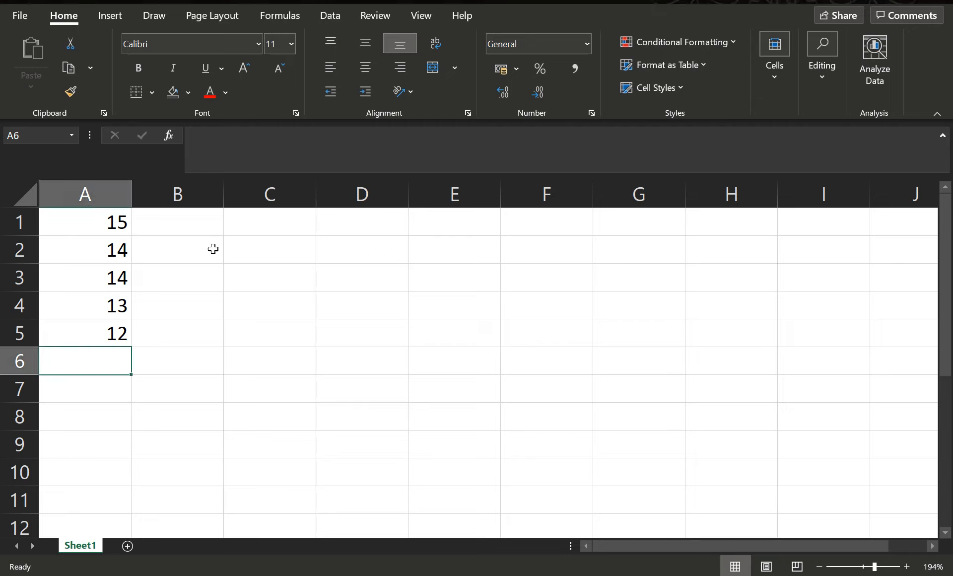
click(169, 136)
scroll(564, 159, down, 5)
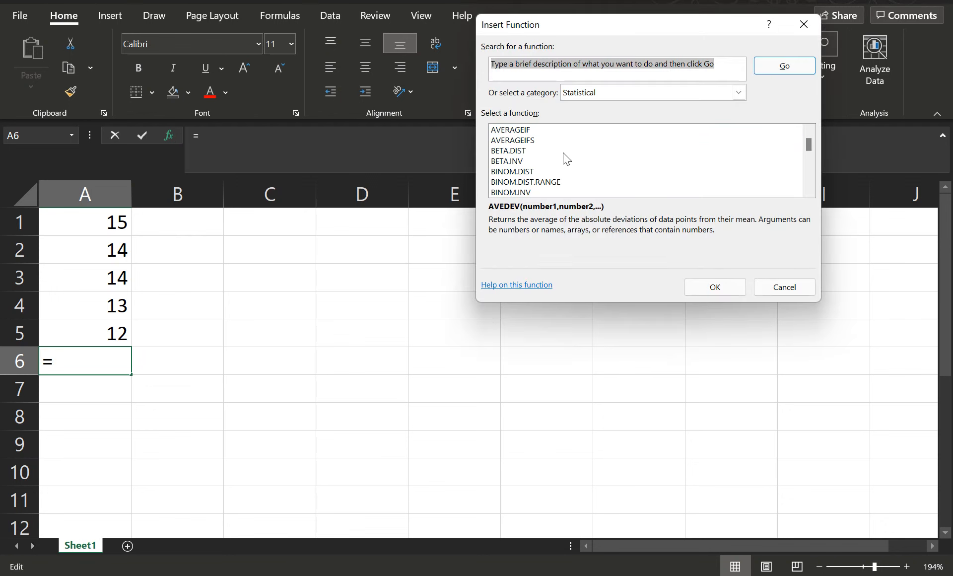
mouse_move(809, 145)
mouse_down()
mouse_move(813, 184)
mouse_move(814, 128)
mouse_up()
click(789, 288)
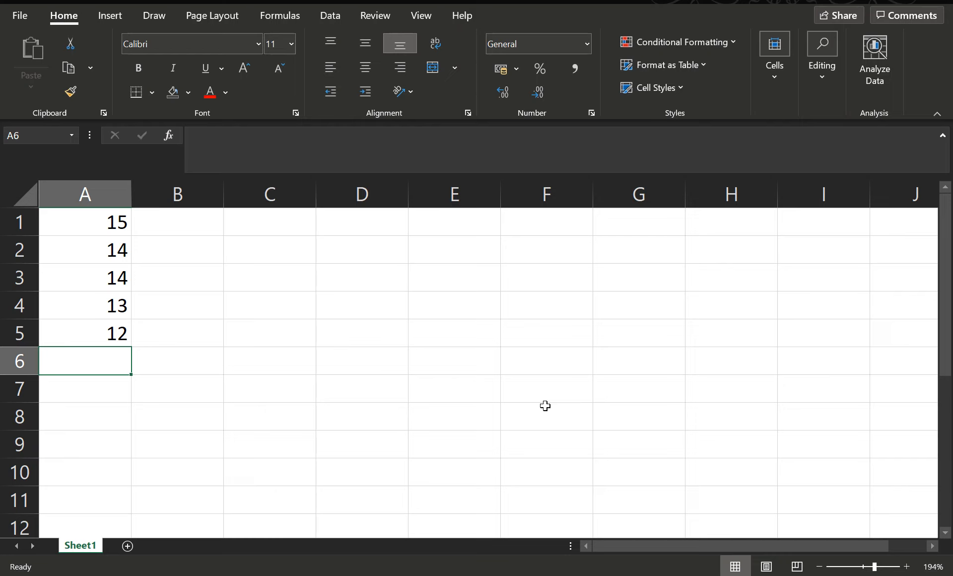
Enable the Analysis ToolPak Excel add-in in the program options.
click(331, 19)
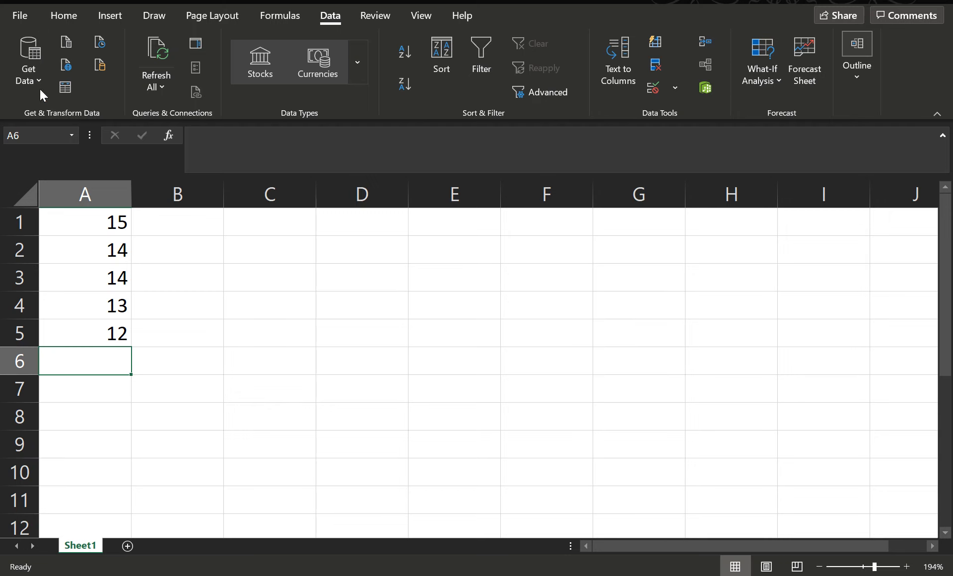
click(20, 16)
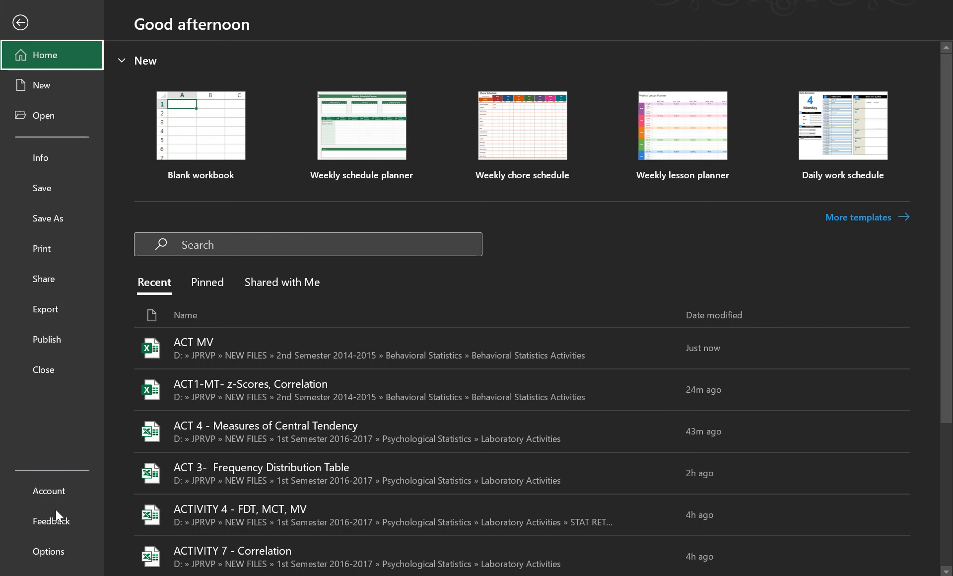
click(45, 548)
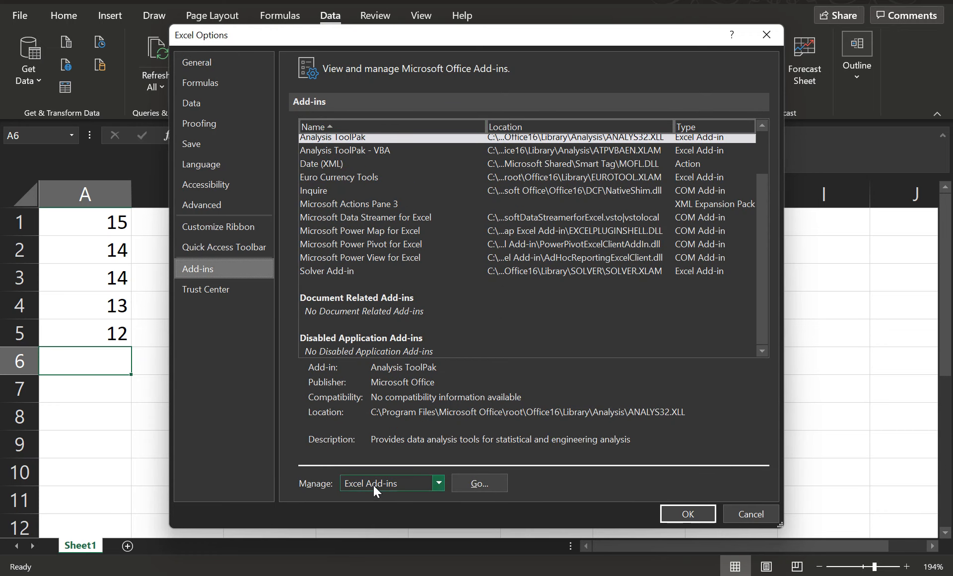
click(479, 483)
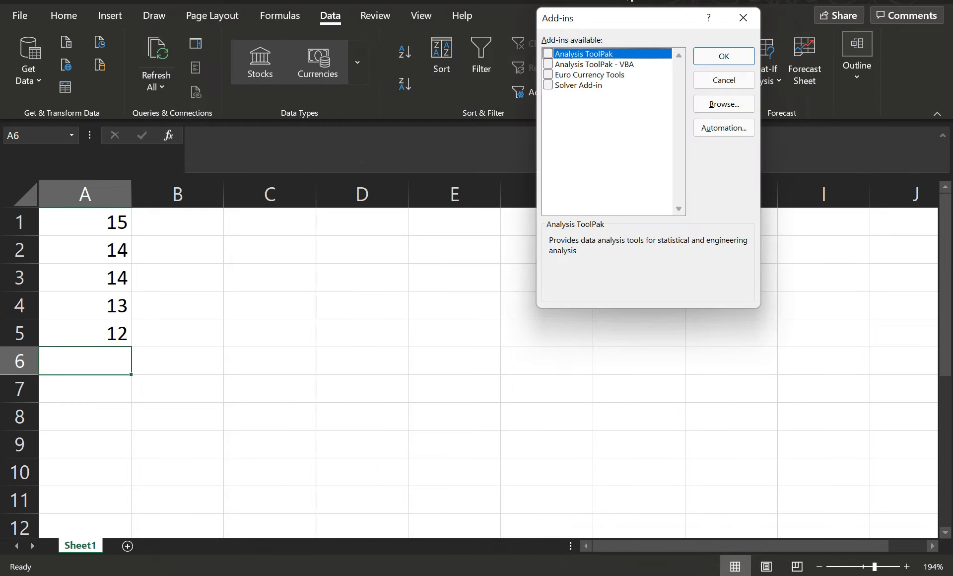
drag(644, 20, 471, 140)
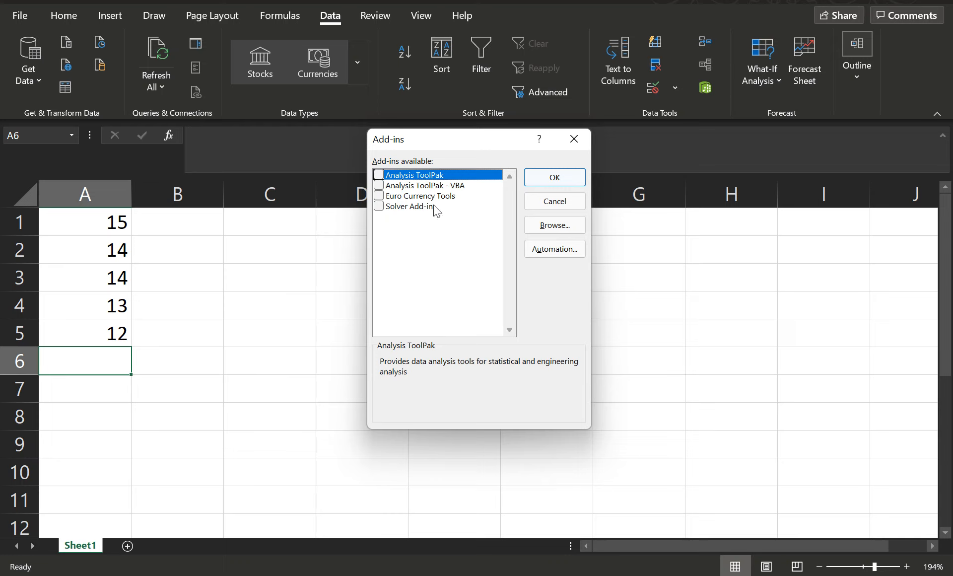
click(378, 174)
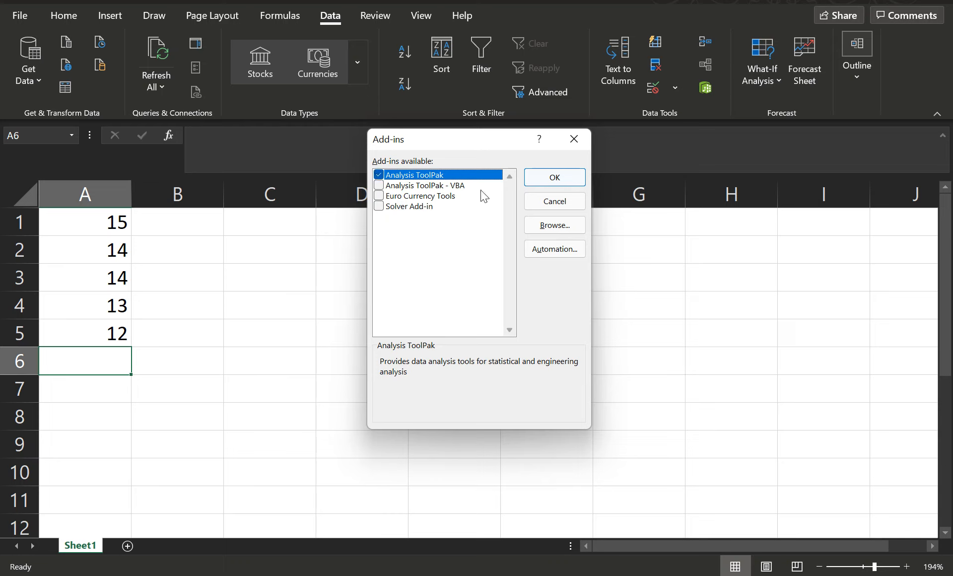
click(558, 180)
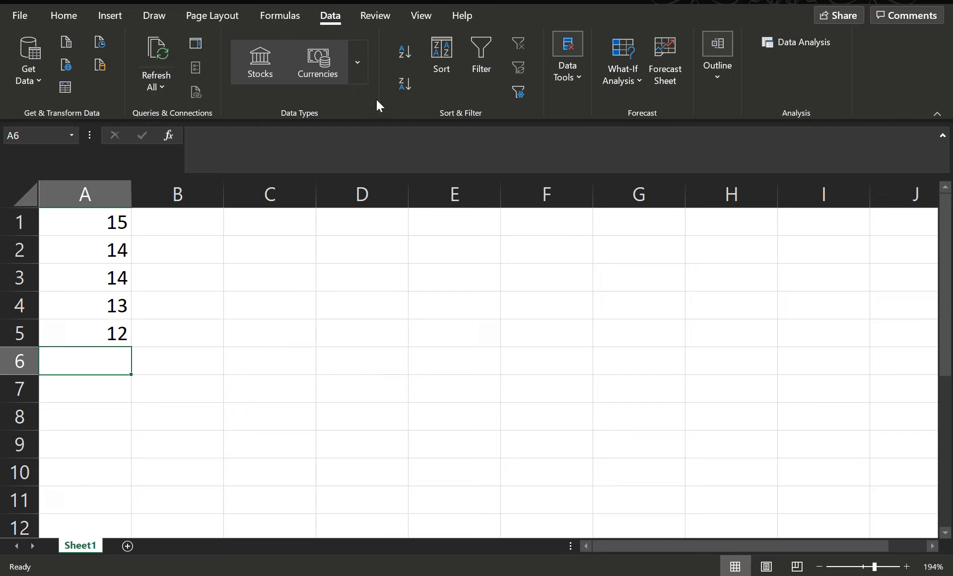
Examine the available Data Analysis tools, including Correlation, Descriptive Statistics, Rank and Percentile, Regression and the t-Tests, then close the list.
click(800, 41)
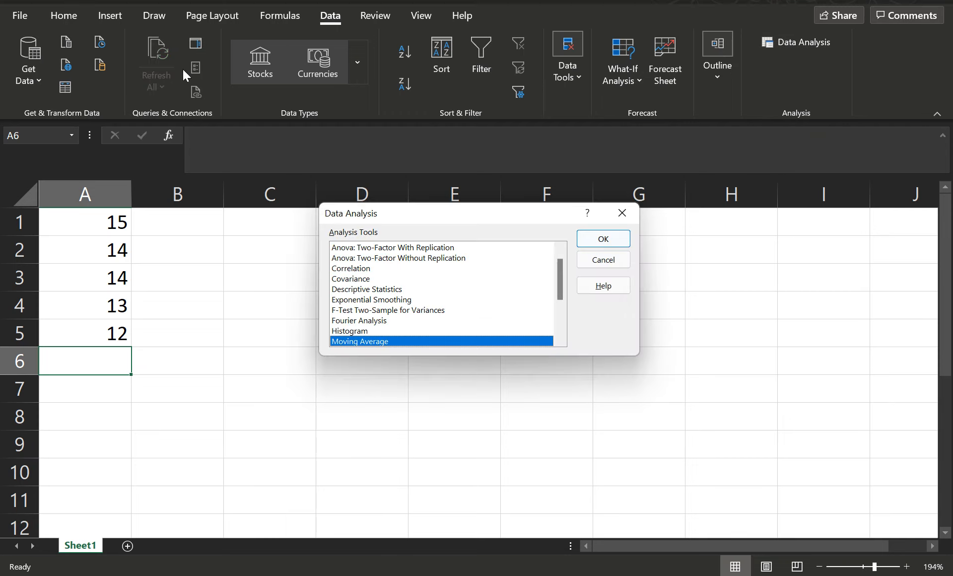
drag(373, 219, 294, 180)
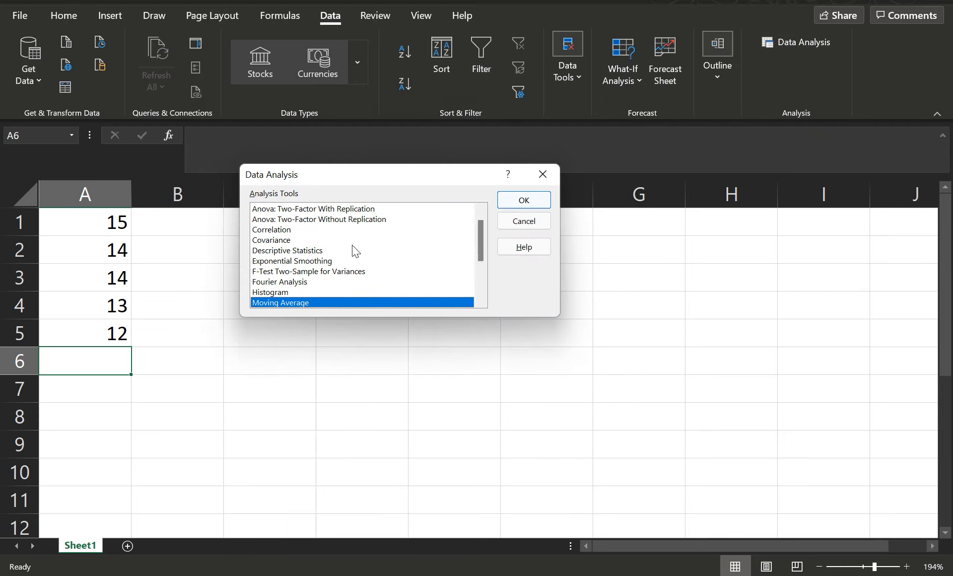
scroll(374, 277, up, 1)
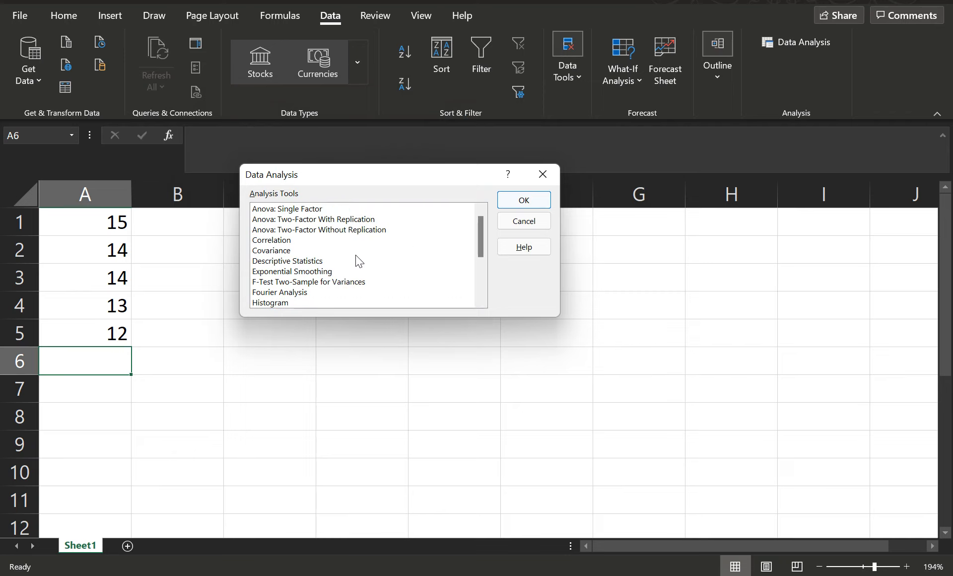
click(278, 241)
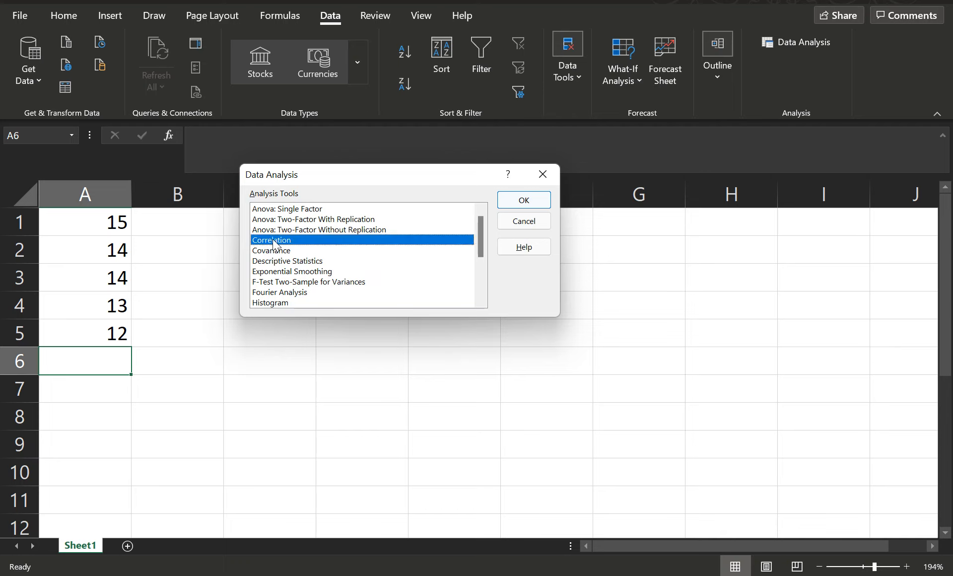
click(309, 262)
scroll(367, 255, down, 1)
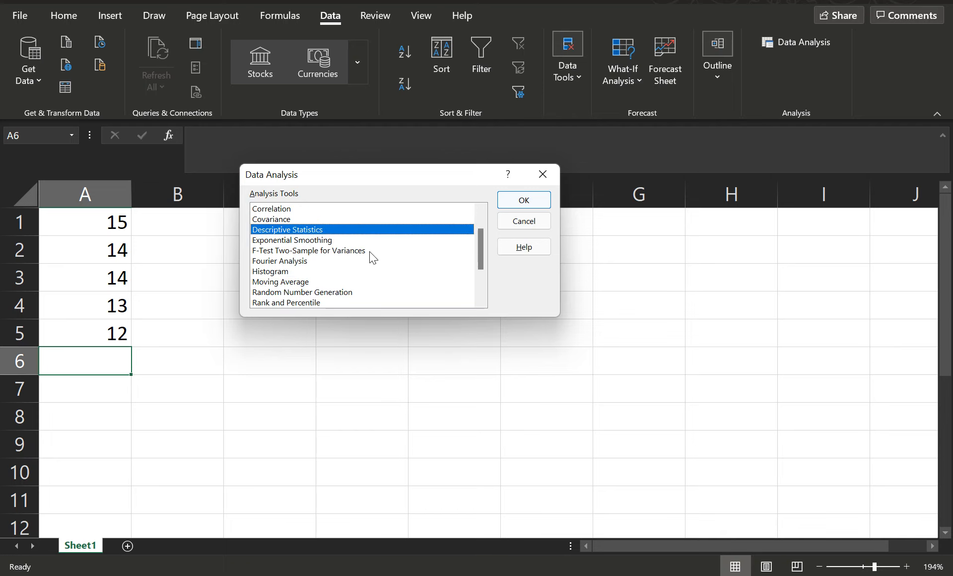
click(290, 303)
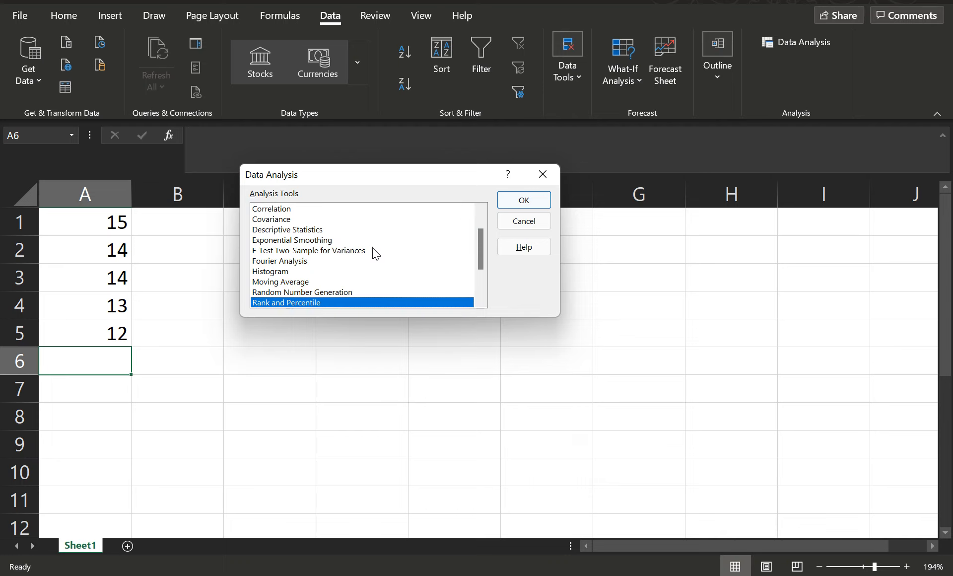
scroll(376, 255, down, 2)
click(278, 273)
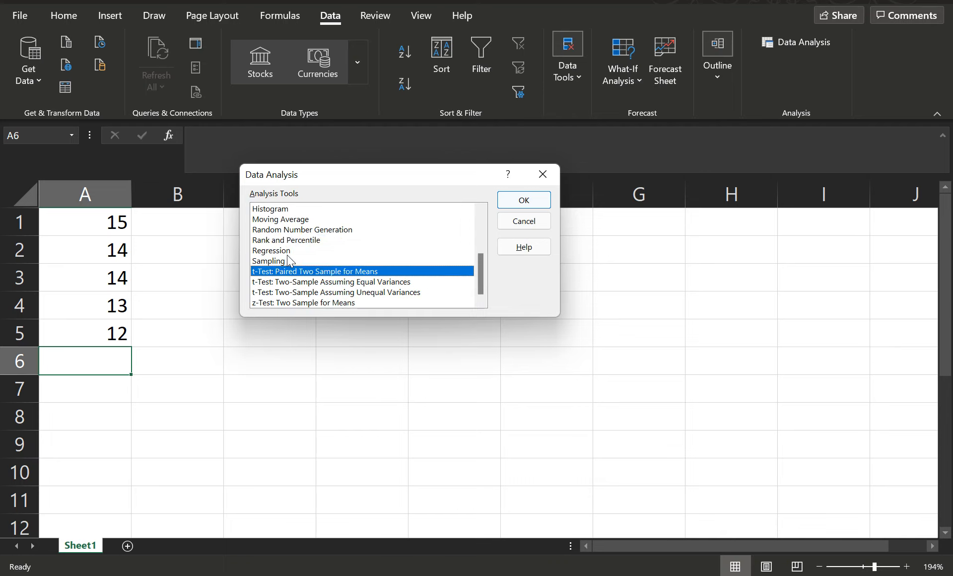
click(299, 254)
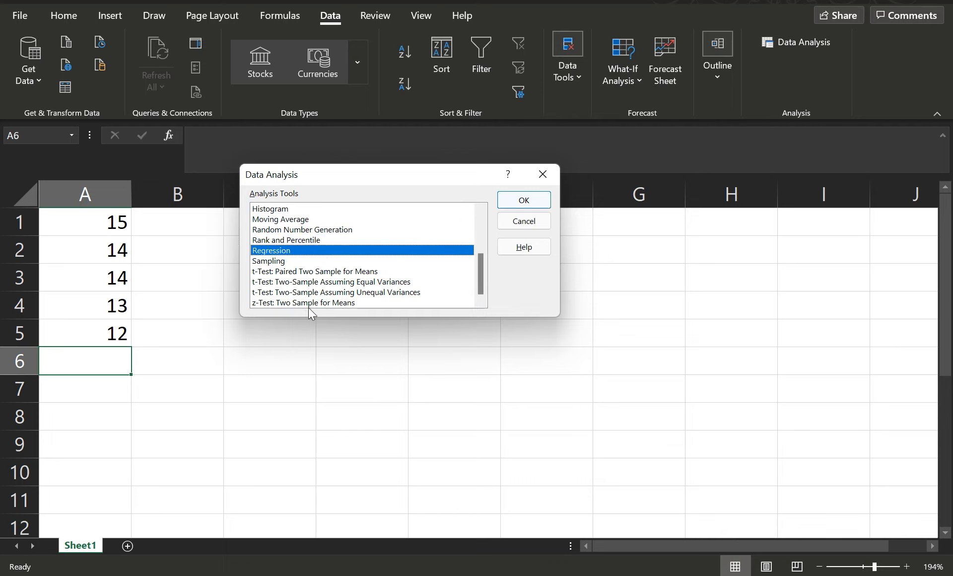
drag(397, 179, 467, 172)
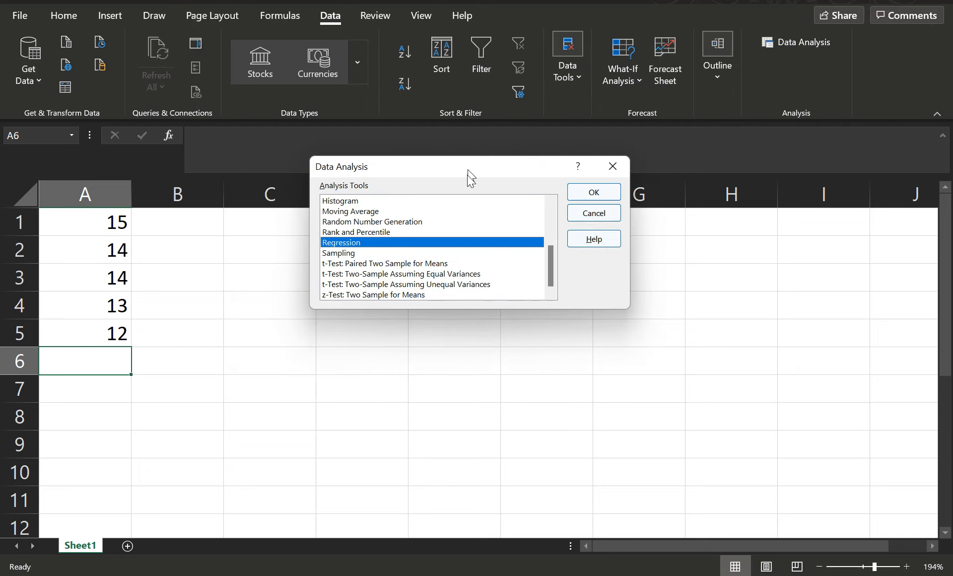
scroll(491, 218, up, 3)
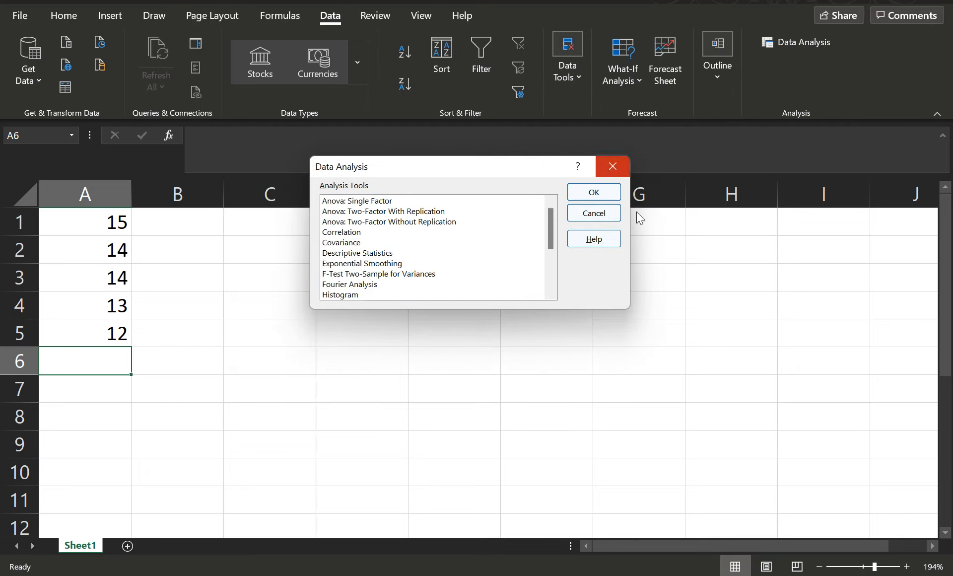
click(613, 169)
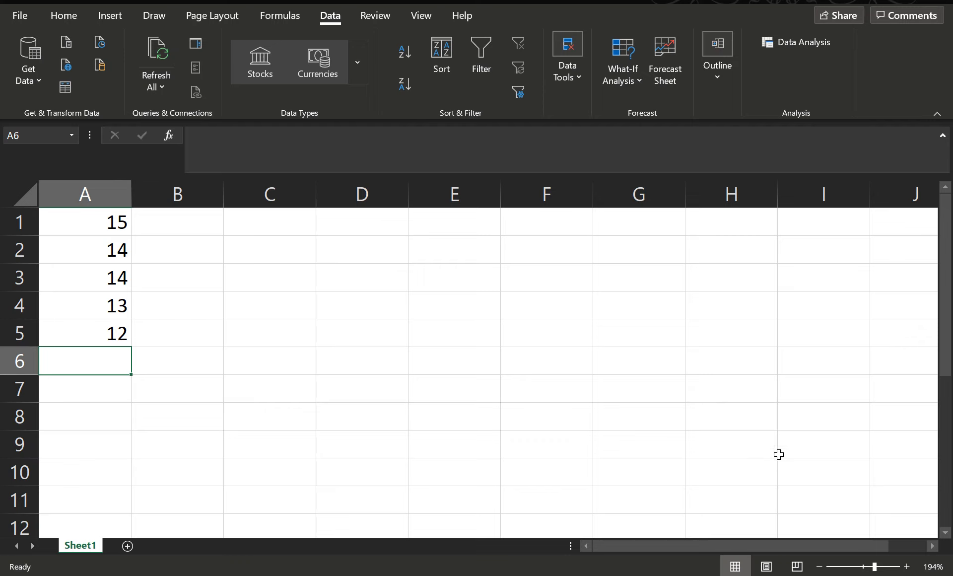
Calculate the sample variance of the five values in cell A6 with =VAR.S(A1:A5).
text(=)
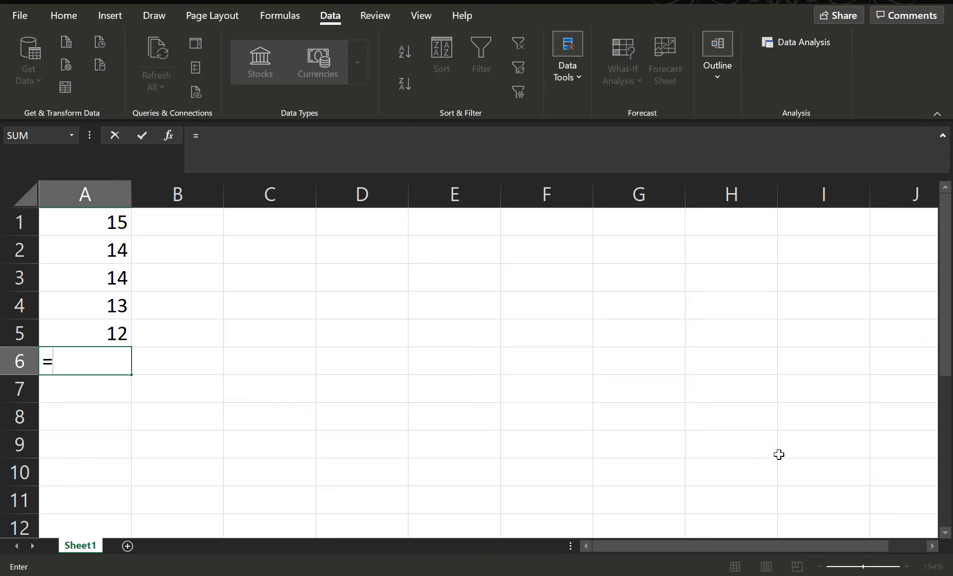
text(VAR.S()
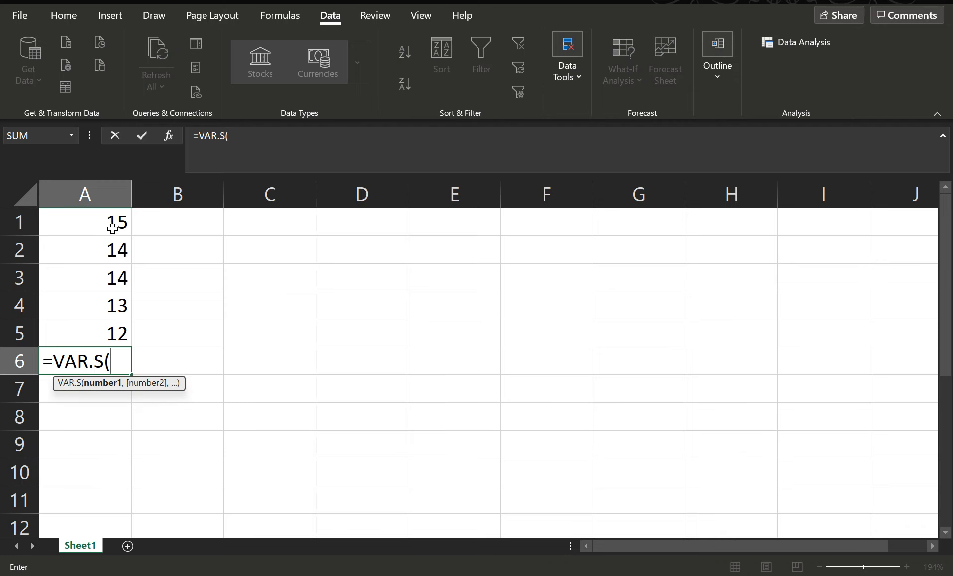
drag(111, 223, 110, 338)
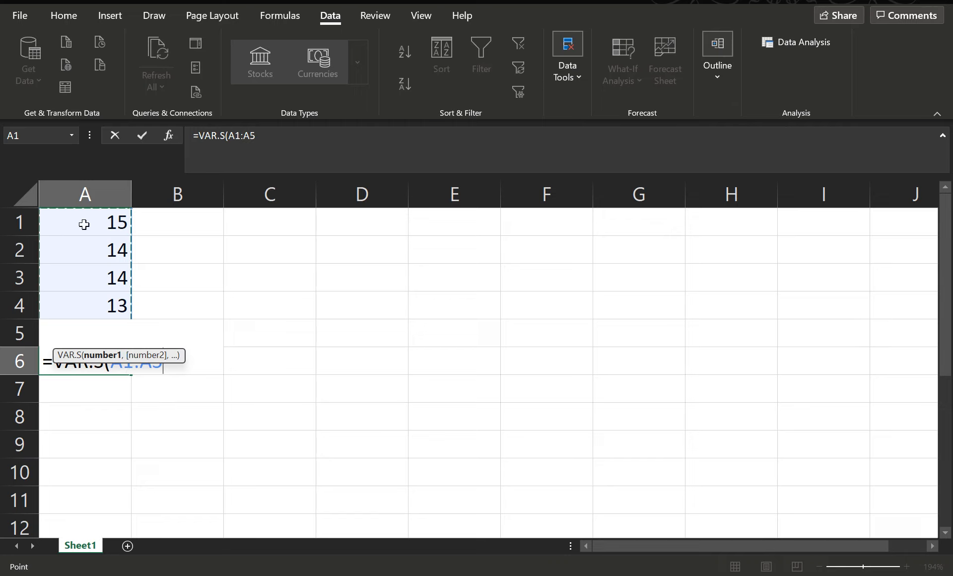
drag(81, 221, 105, 336)
text())
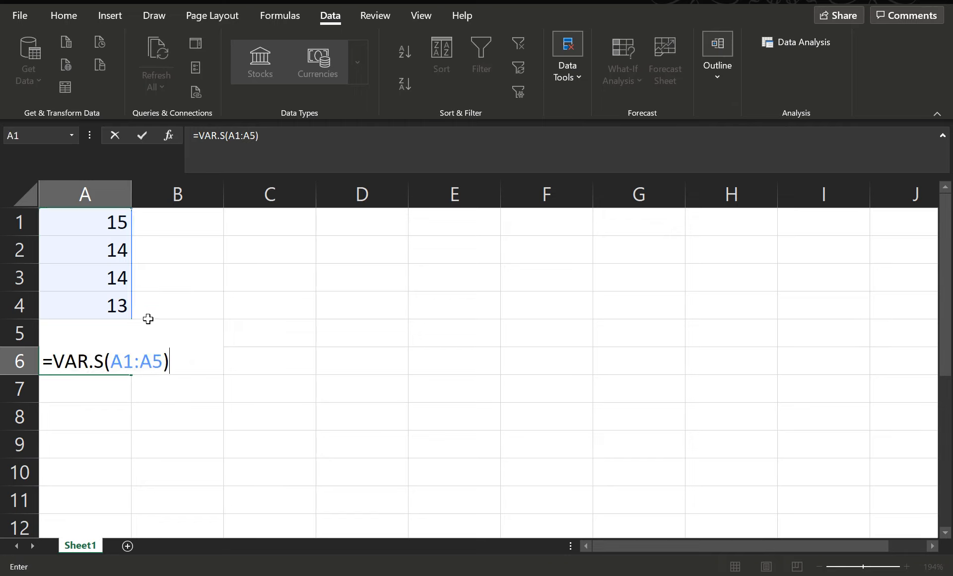
key(Return)
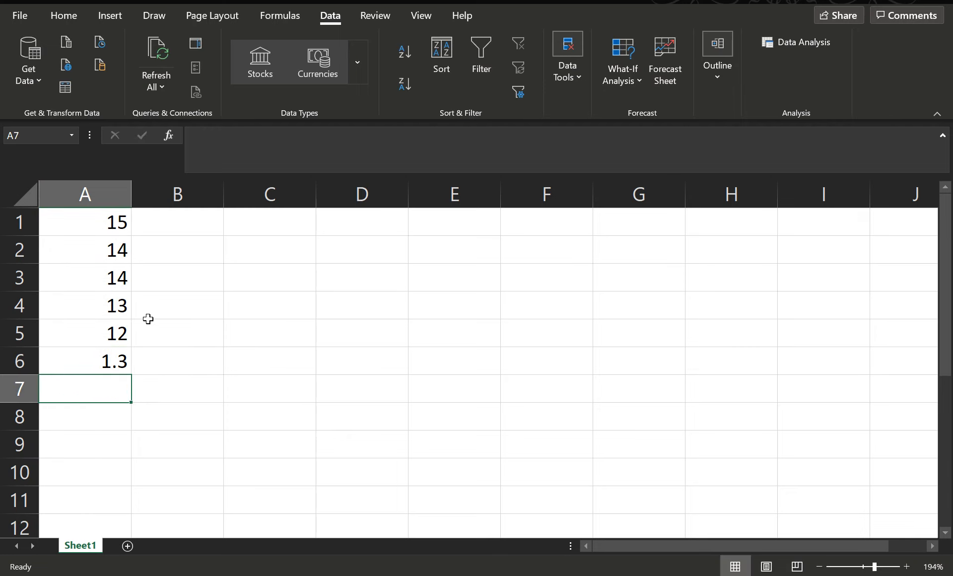
Calculate the sample standard deviation of the five values in cell A7 with =STDEV.S(A1:A5).
text(=S)
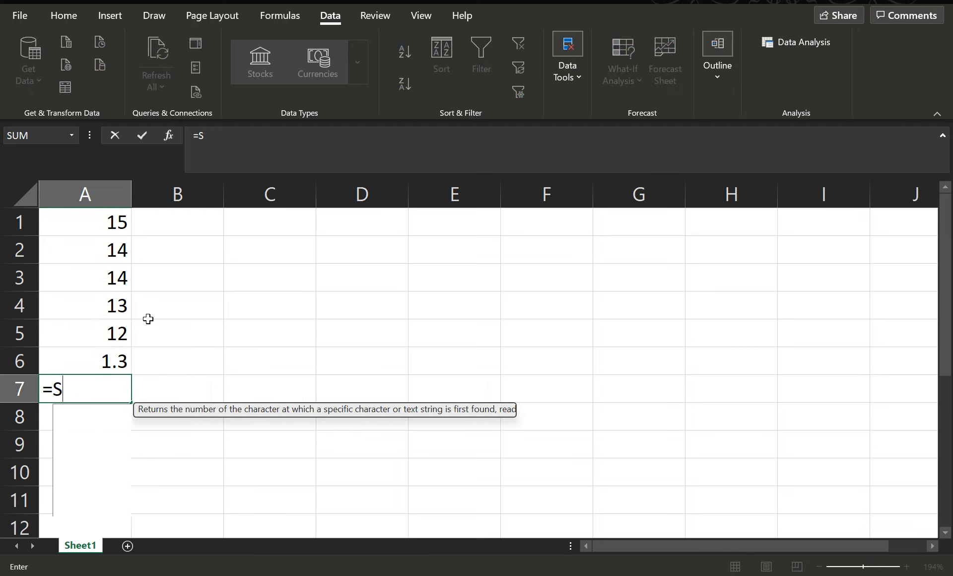
text(TDEV.)
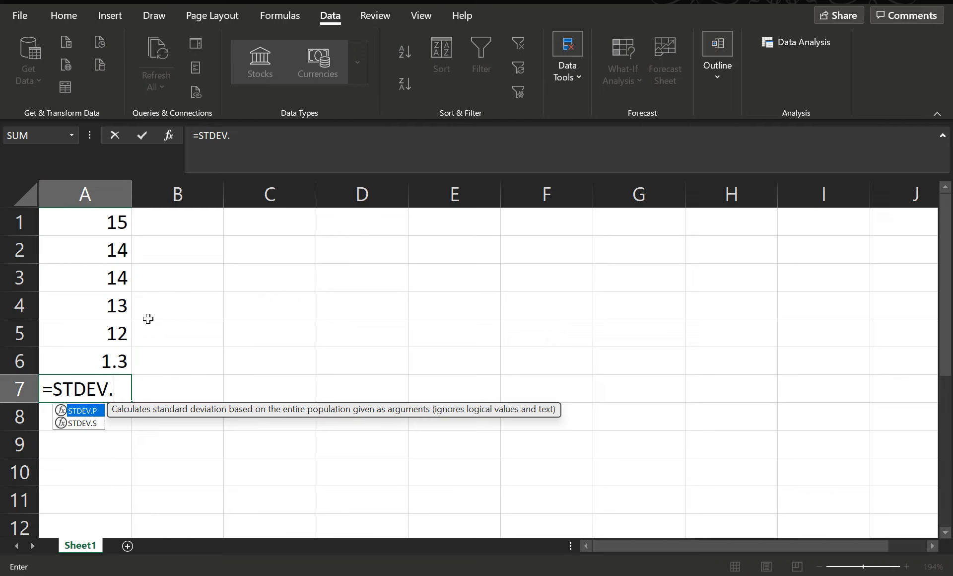
text(S()
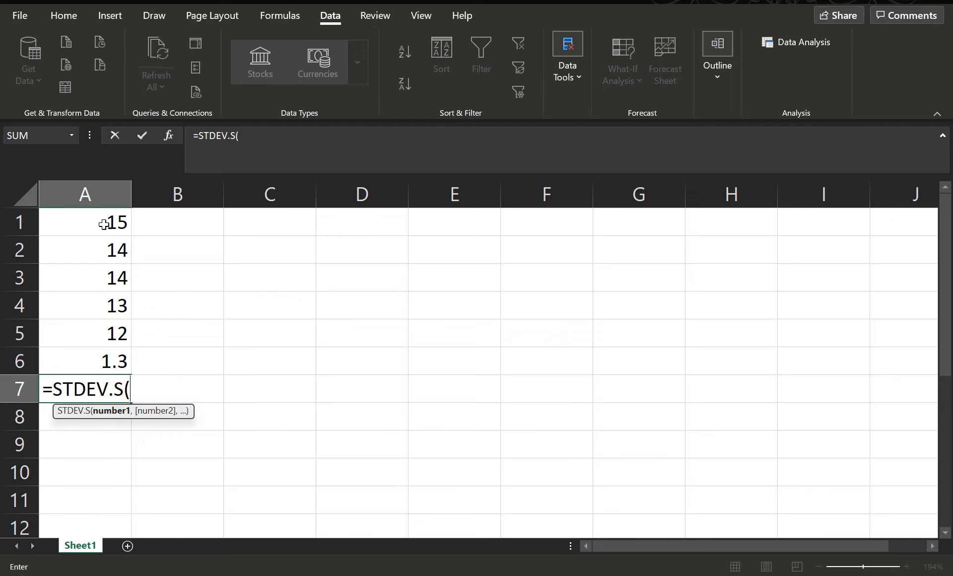
drag(100, 222, 109, 333)
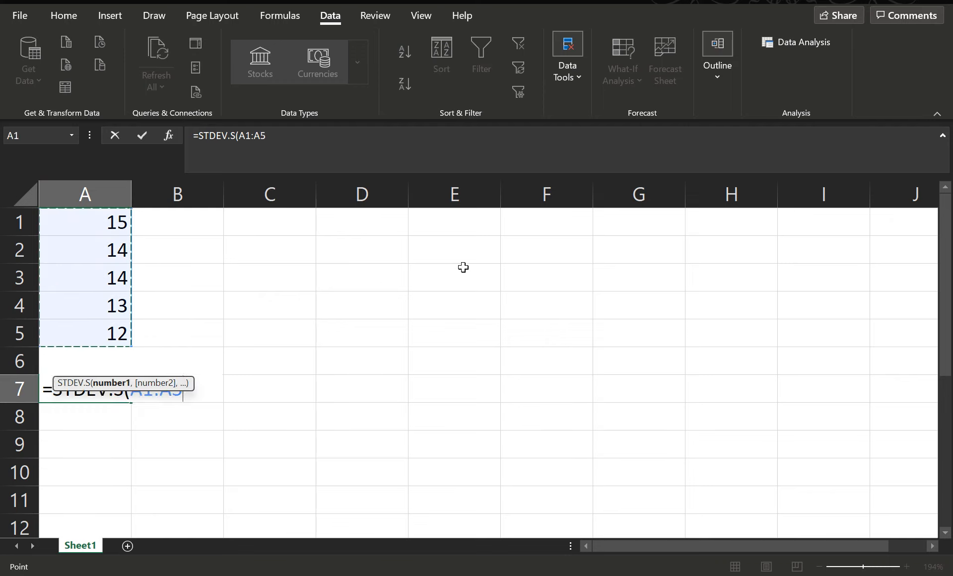
text())
key(Return)
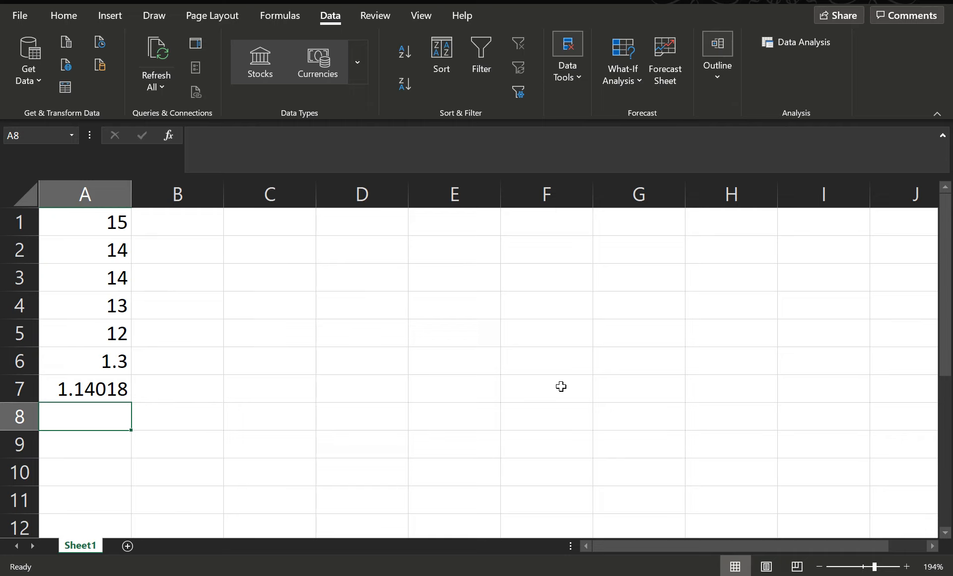
Start the Descriptive Statistics analysis tool and set its input range to cells A1:A5, grouped by columns.
click(800, 44)
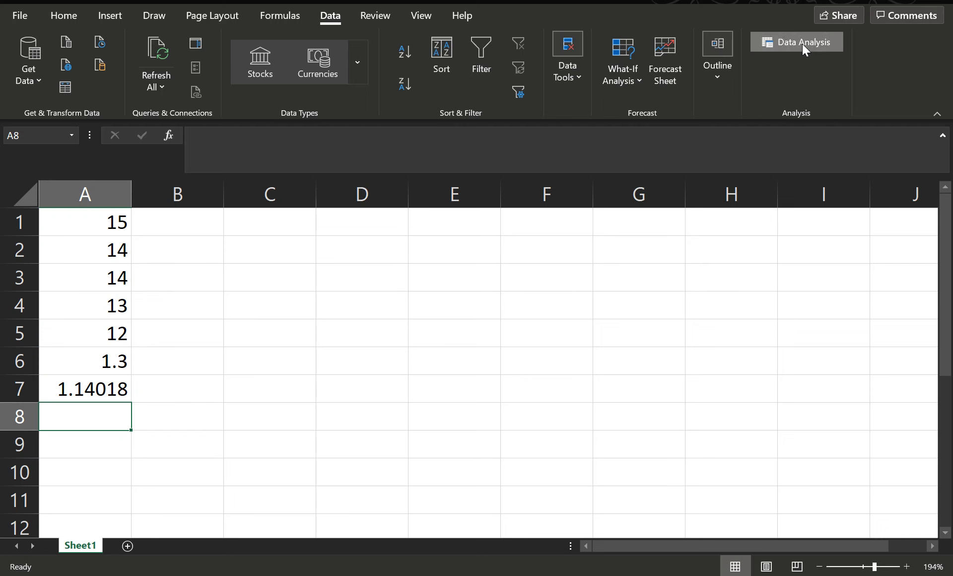
click(372, 243)
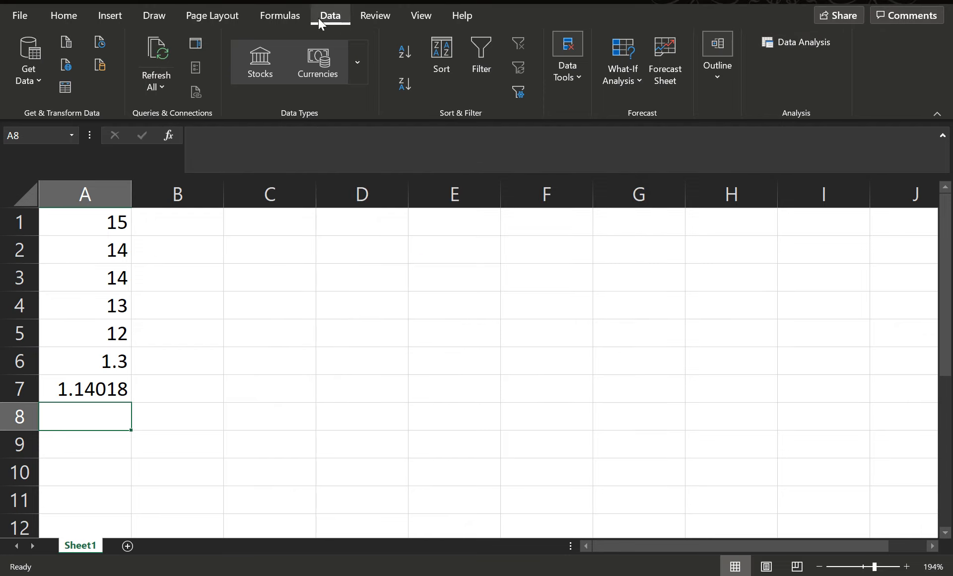
click(793, 46)
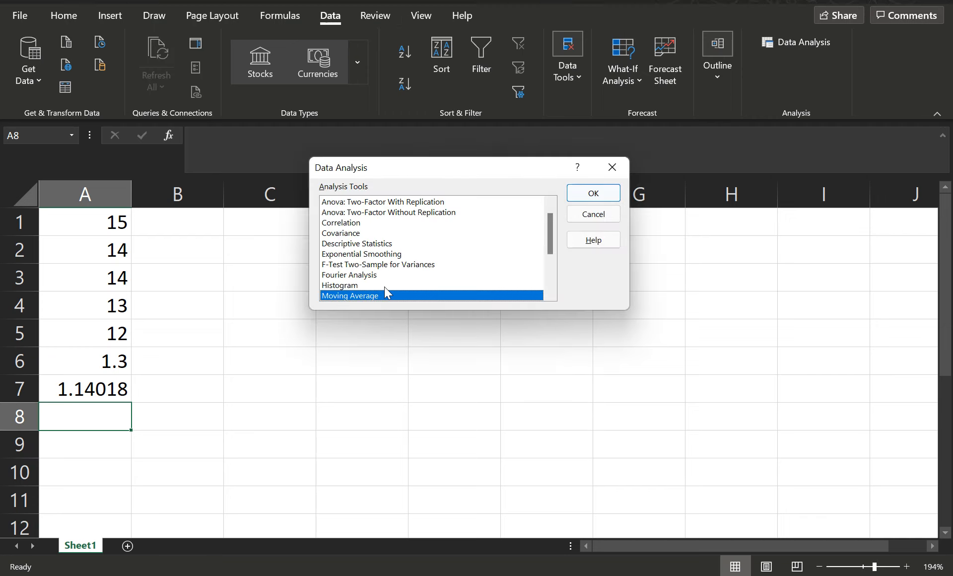
click(354, 243)
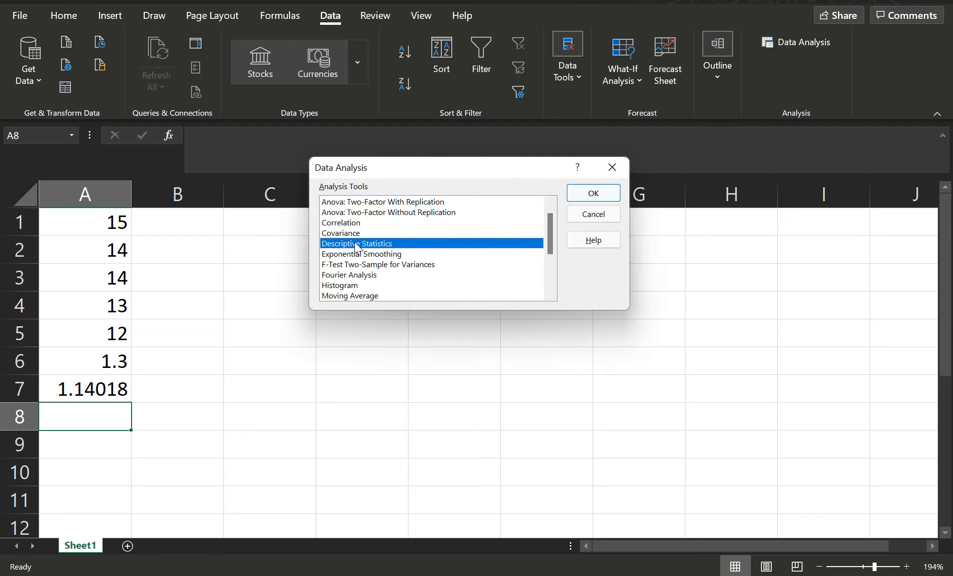
click(575, 193)
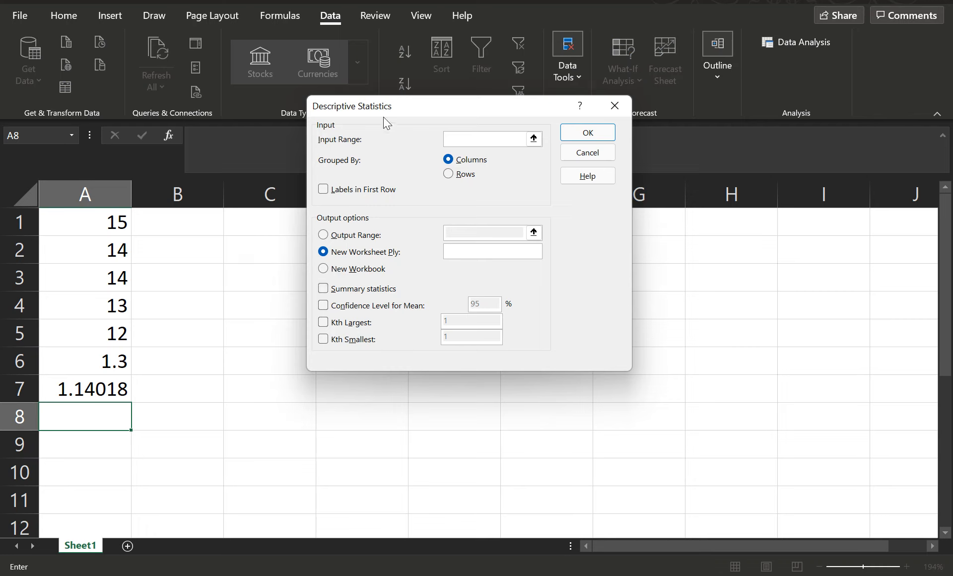
drag(394, 117, 500, 120)
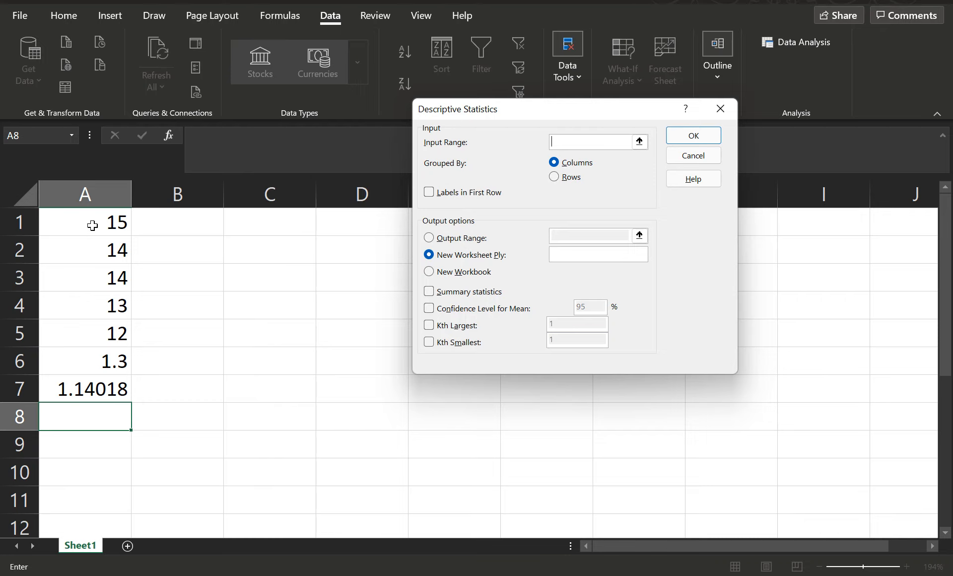
drag(93, 228, 88, 333)
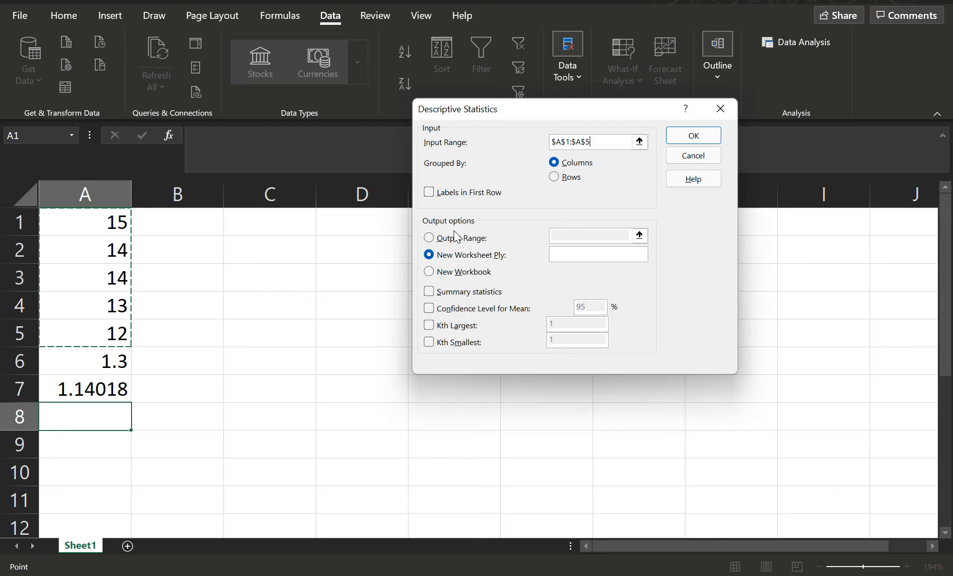
click(427, 238)
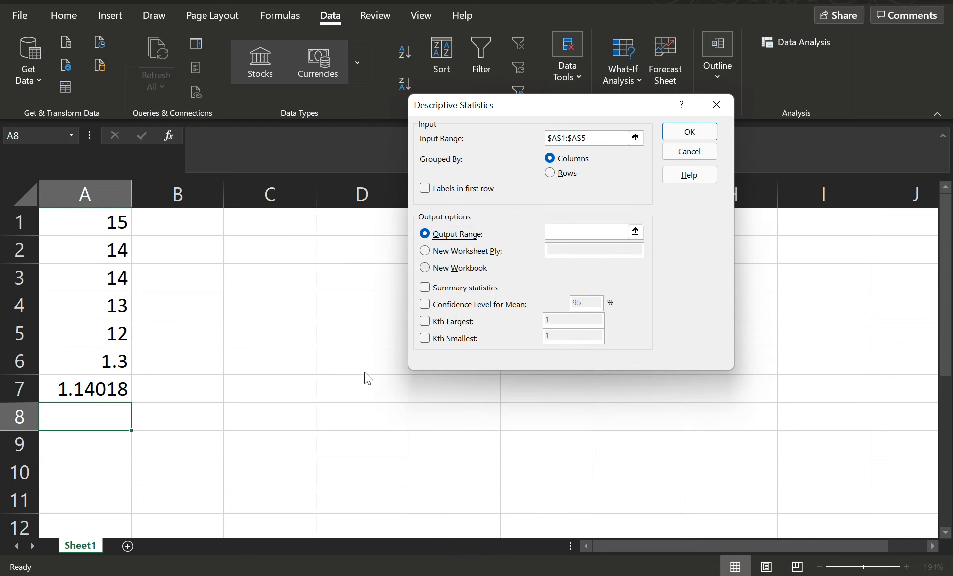
click(425, 251)
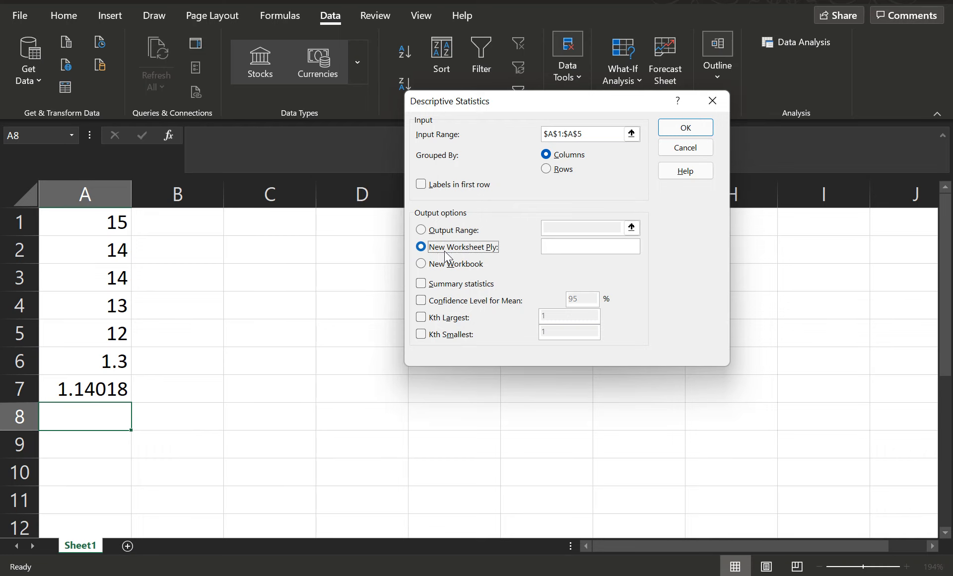
click(422, 264)
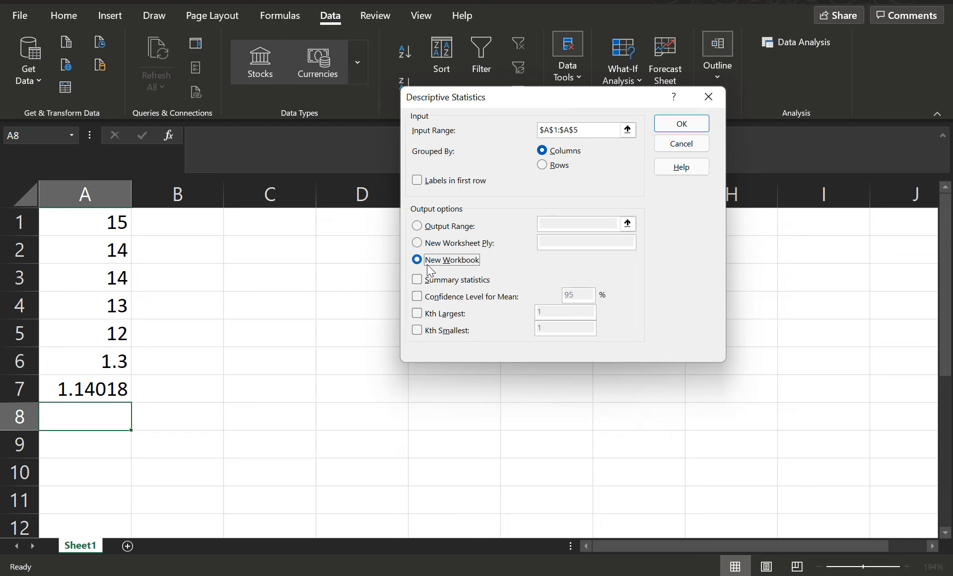
Generate the summary statistics with the output range starting at cell D1 of the current worksheet.
click(419, 226)
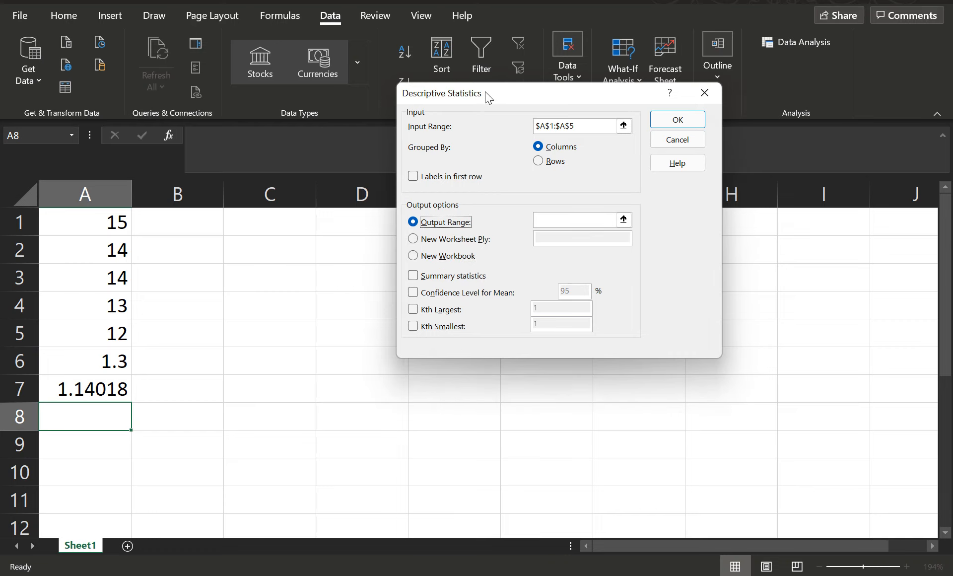
drag(491, 96, 590, 113)
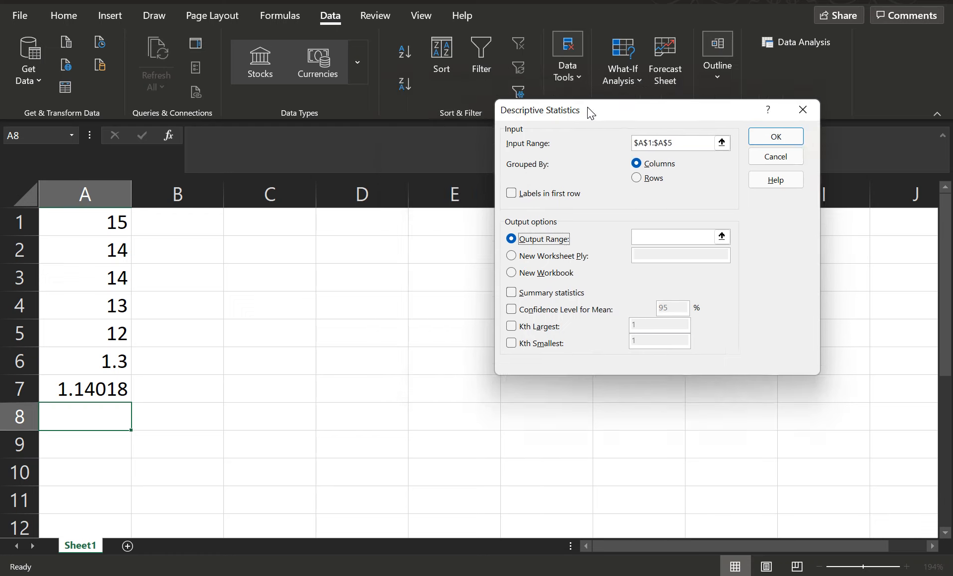
click(651, 237)
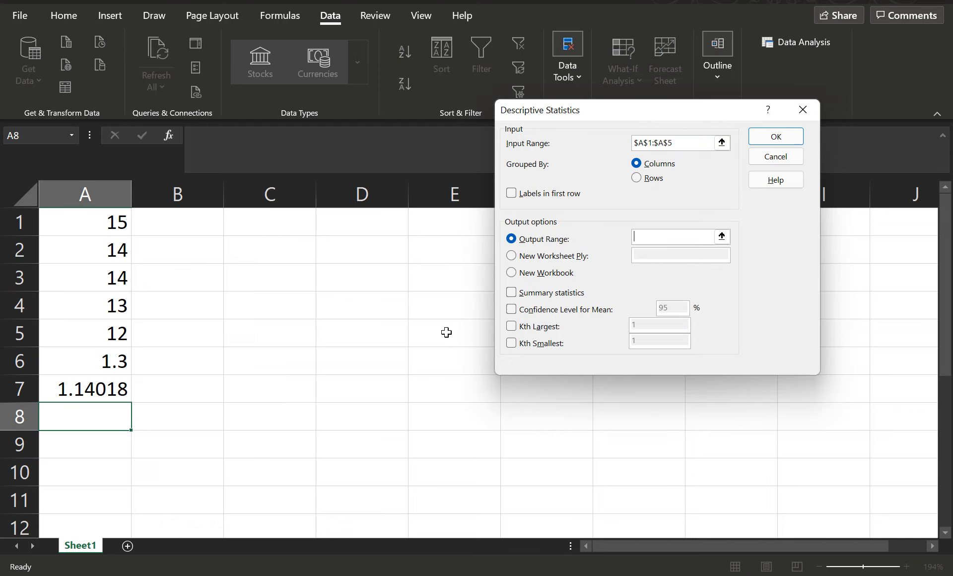
click(366, 225)
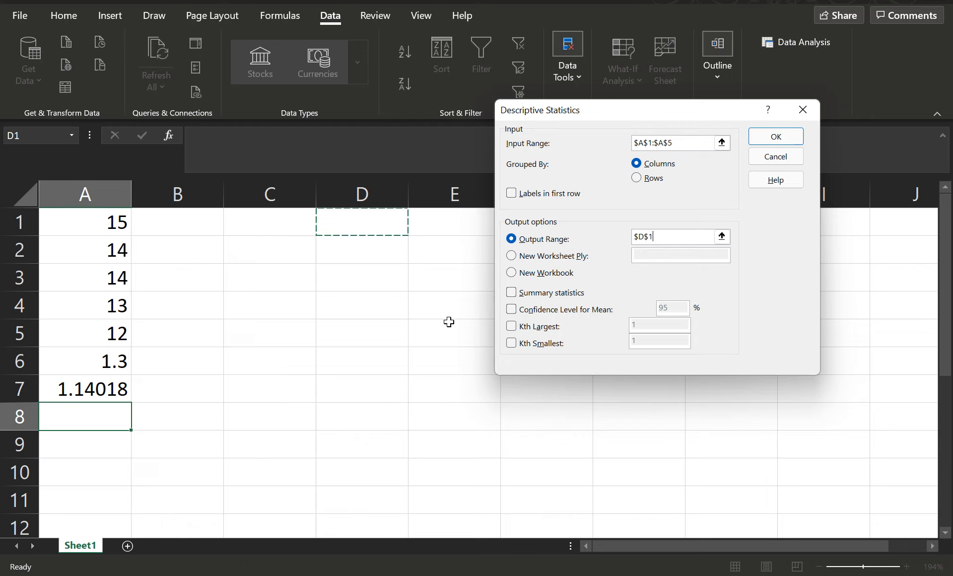
click(512, 295)
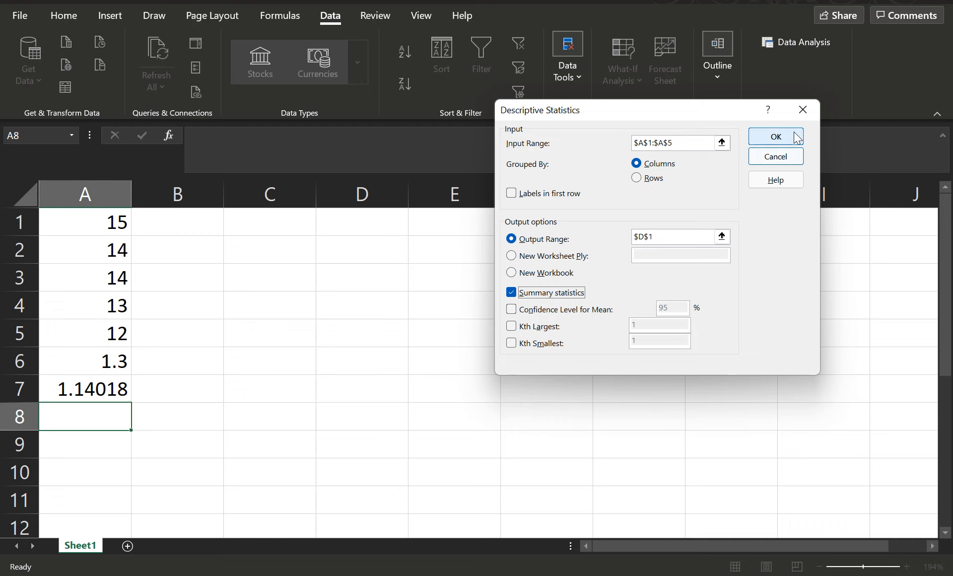
click(775, 137)
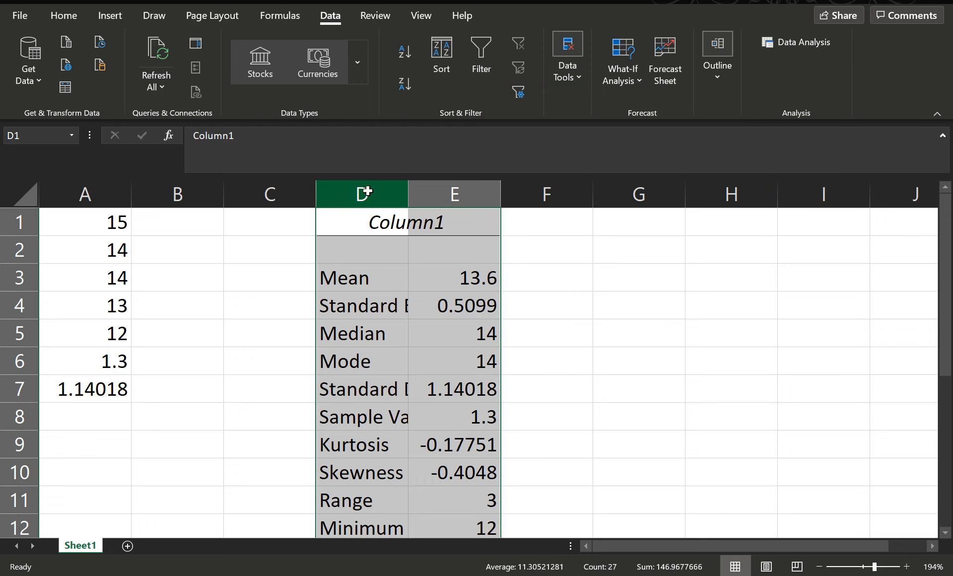
Widen columns D and E together so the full statistic labels and values fit.
drag(366, 191, 591, 205)
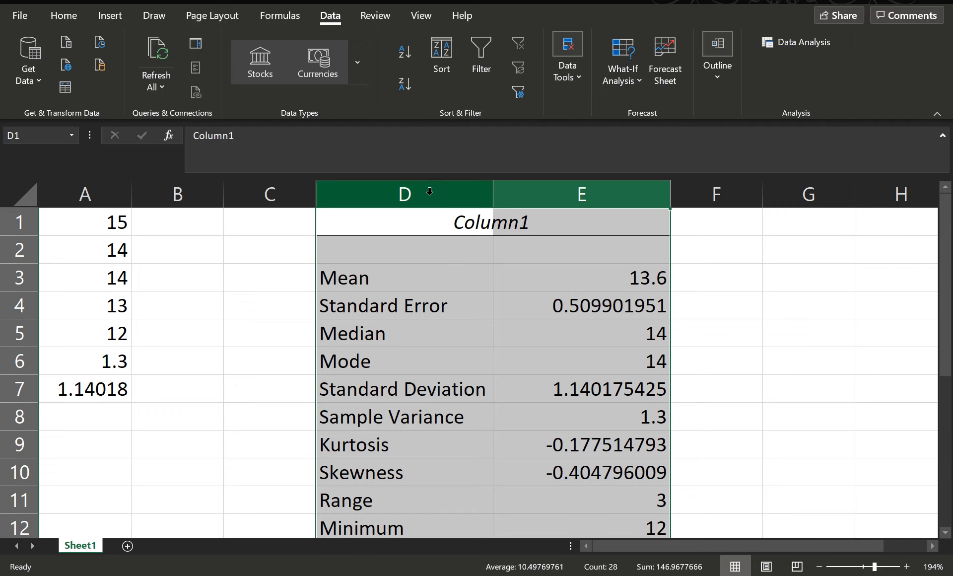
drag(670, 195, 717, 196)
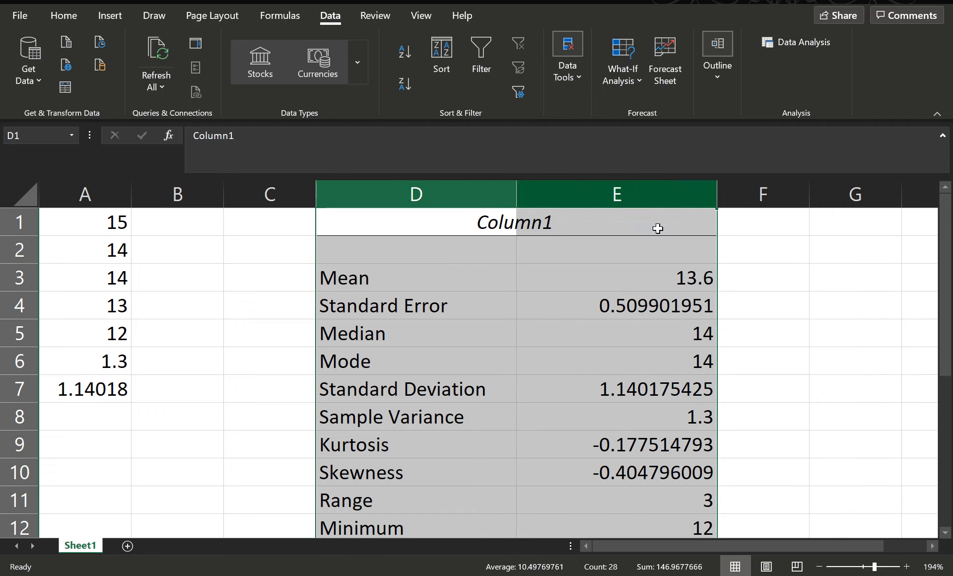
Examine the statistics table from Mean and Standard Error through Median, Mode, Standard Deviation and Sample Variance to Kurtosis and Skewness.
click(446, 276)
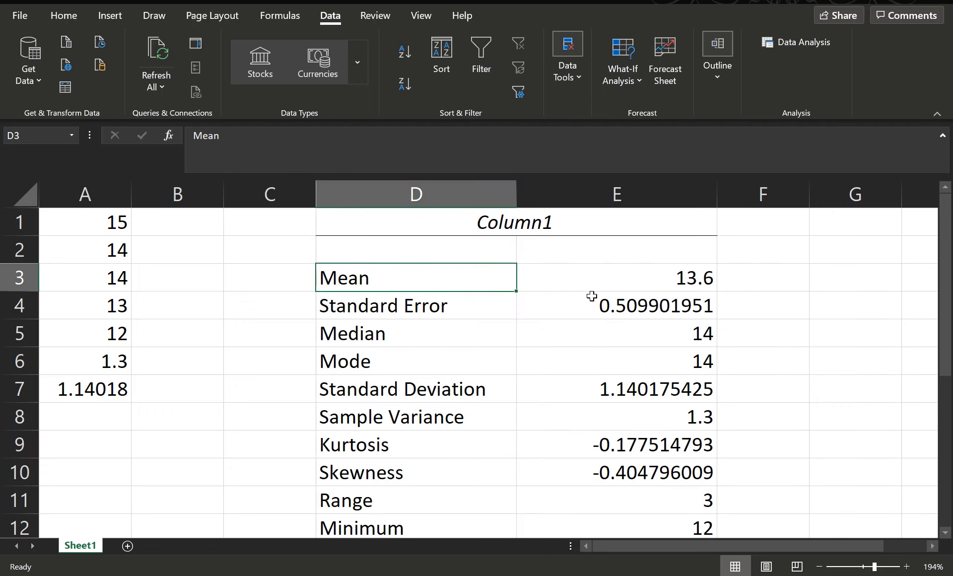
click(631, 281)
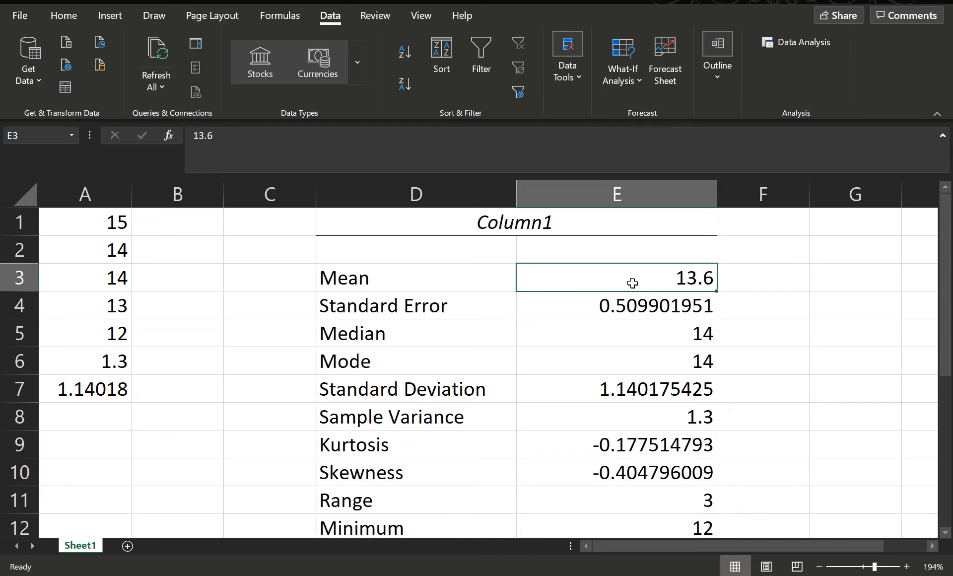
click(665, 306)
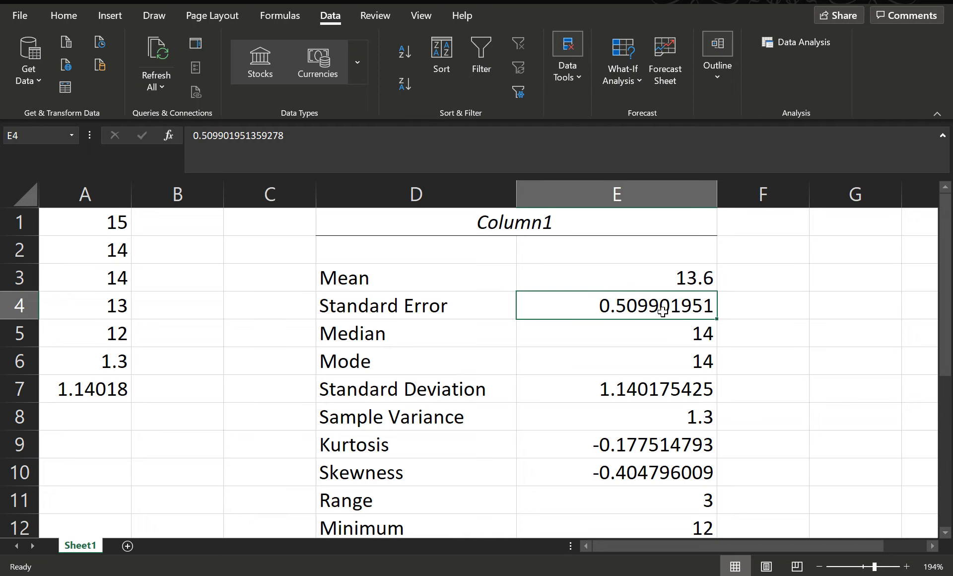
click(431, 339)
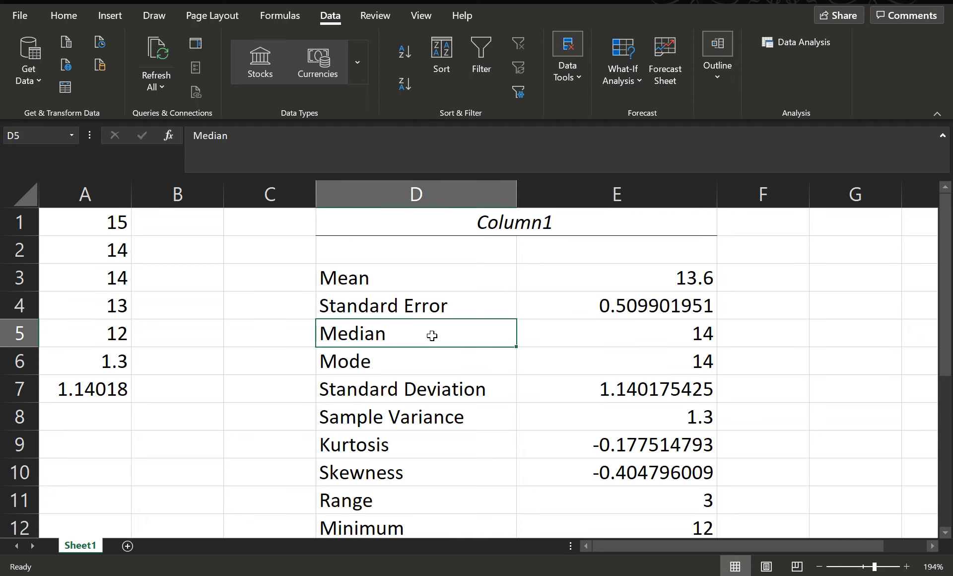
click(420, 362)
scroll(454, 338, down, 1)
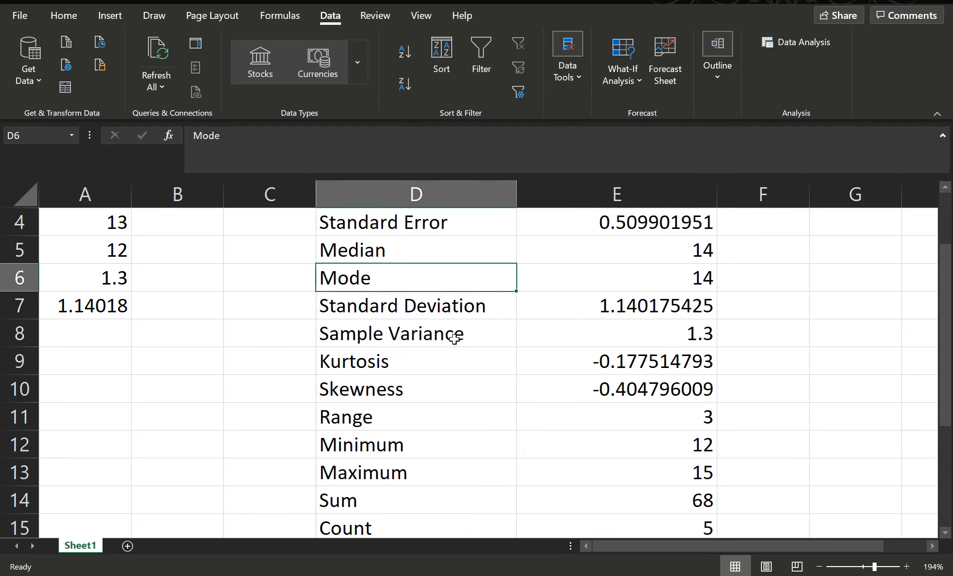
drag(388, 308, 609, 300)
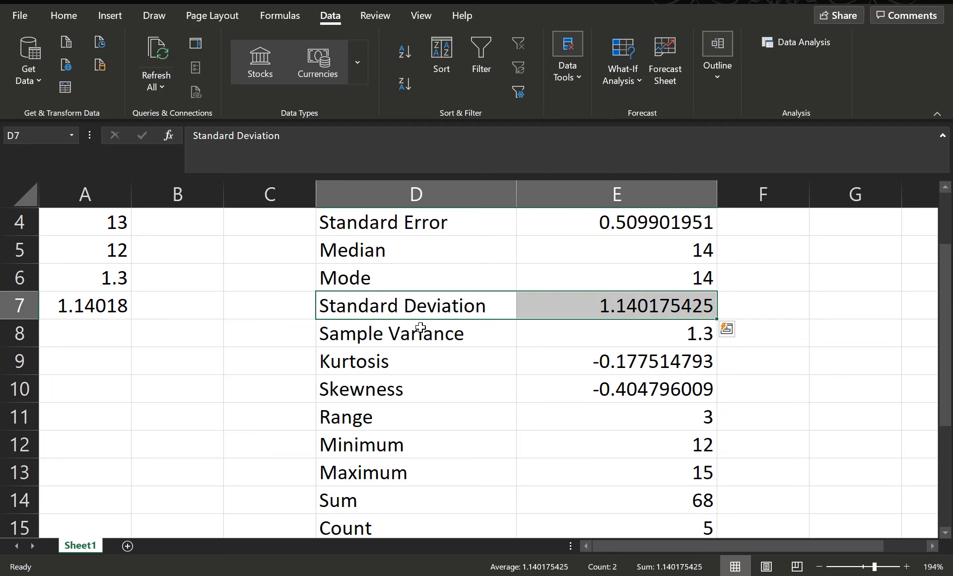
drag(421, 327, 602, 329)
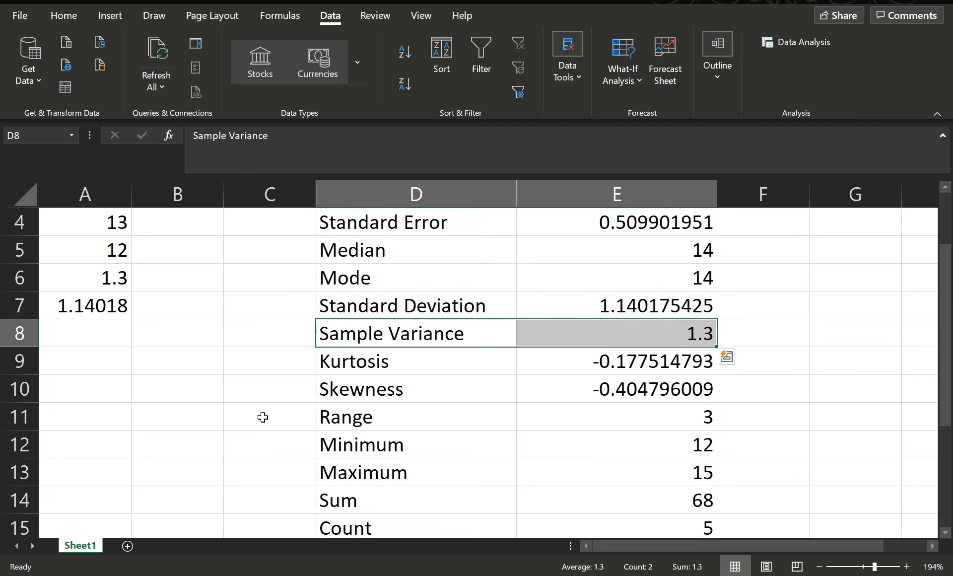
drag(410, 358, 578, 361)
drag(457, 393, 606, 403)
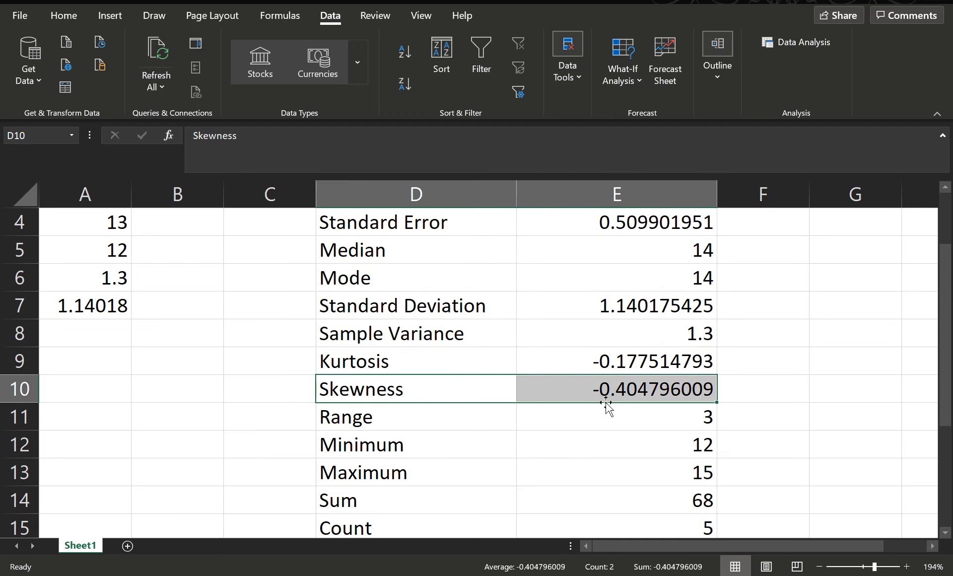
Examine the Range, Minimum, Maximum, Sum and Count rows and review the whole statistics table.
scroll(434, 421, down, 1)
click(444, 332)
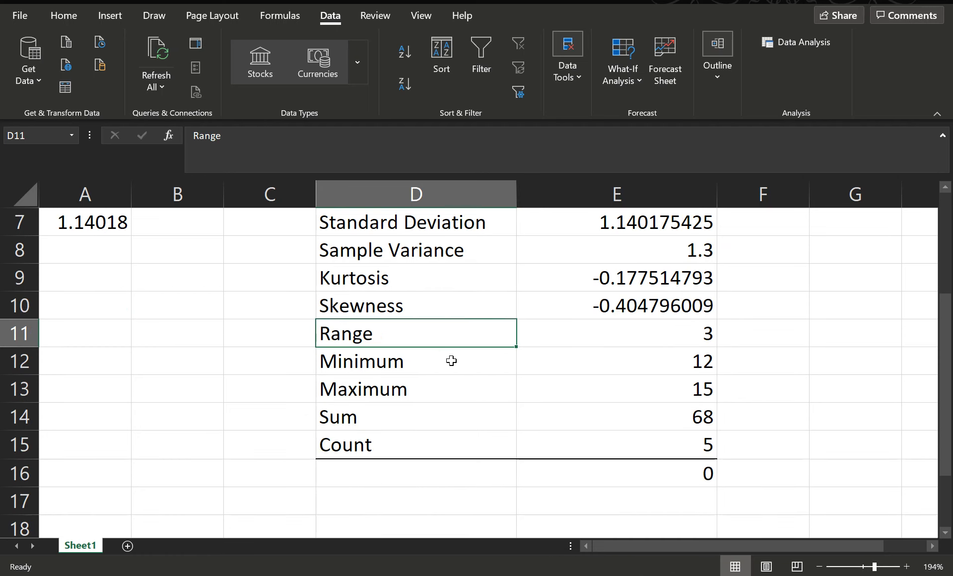
click(451, 361)
click(462, 387)
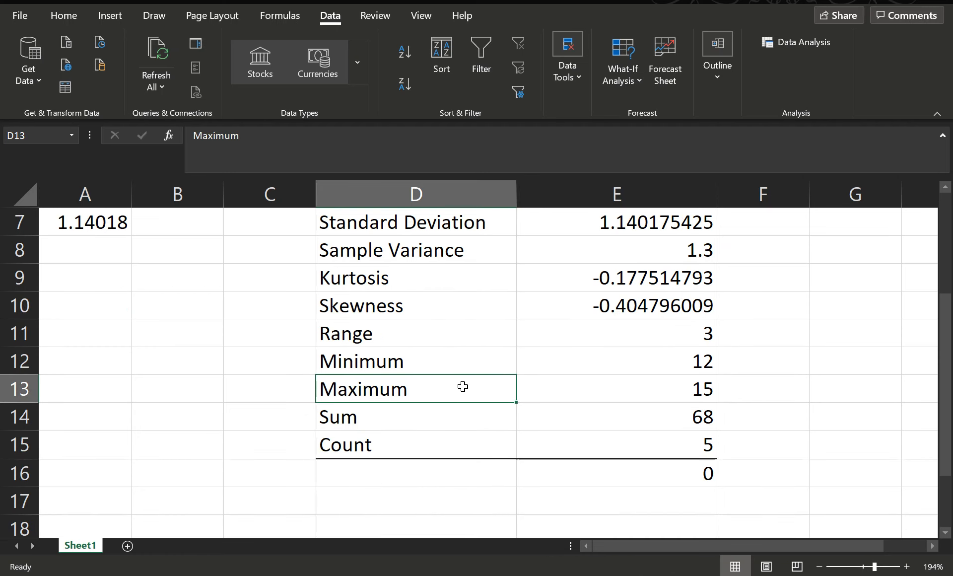
click(464, 419)
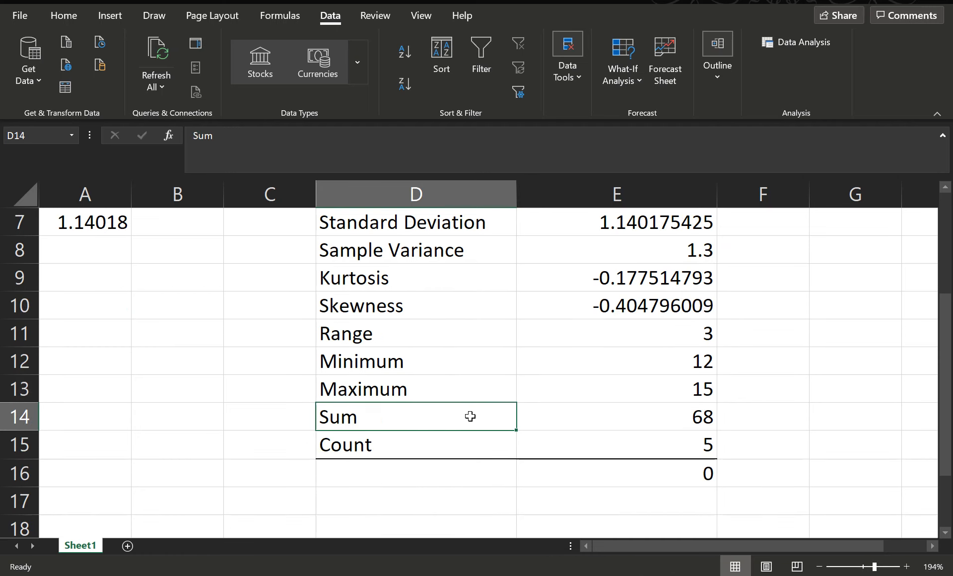
click(435, 446)
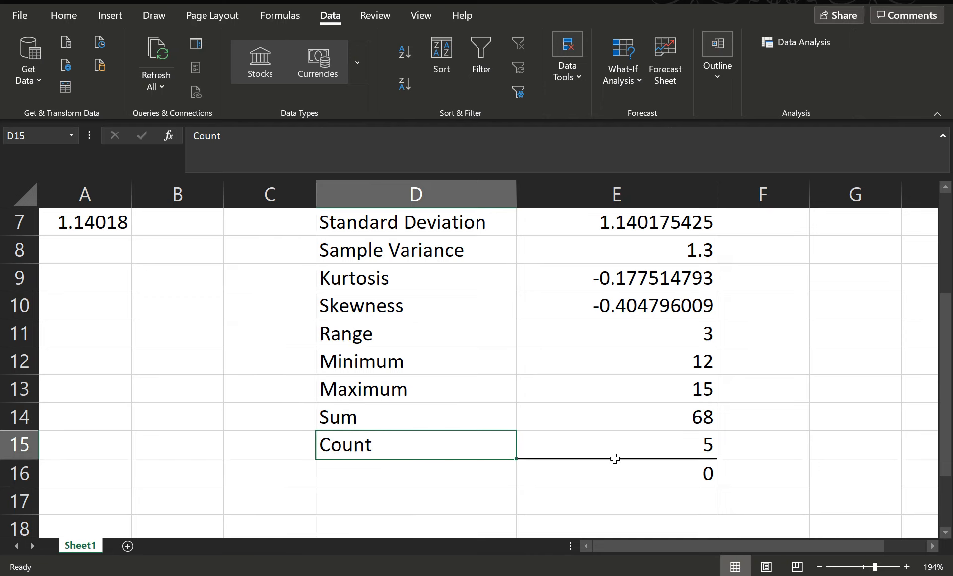
click(671, 447)
scroll(670, 446, up, 2)
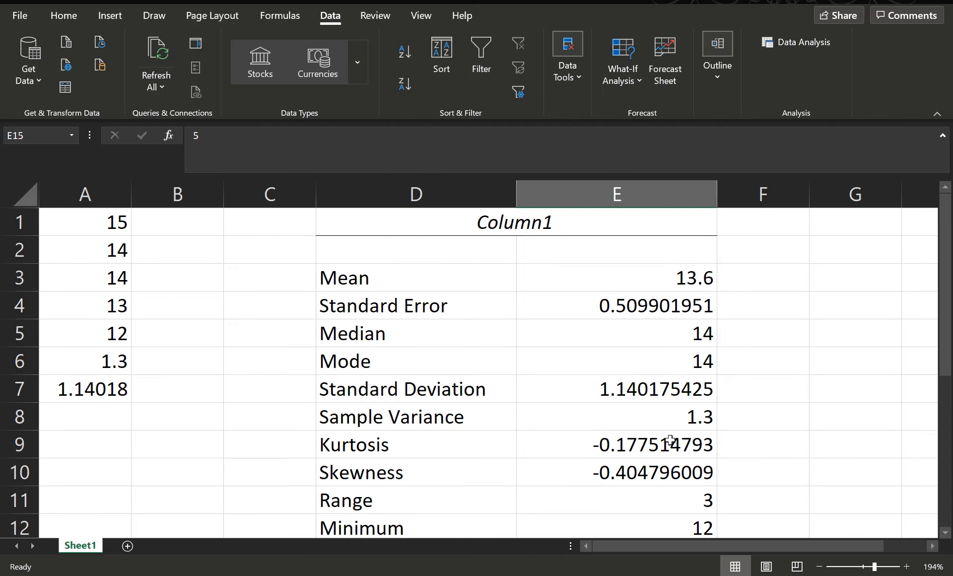
scroll(664, 433, down, 2)
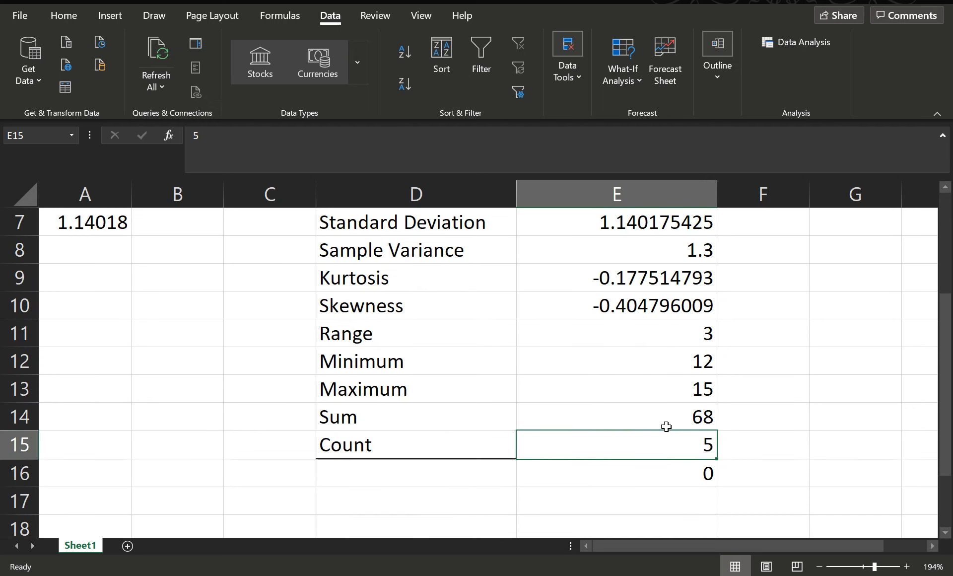
scroll(666, 425, up, 2)
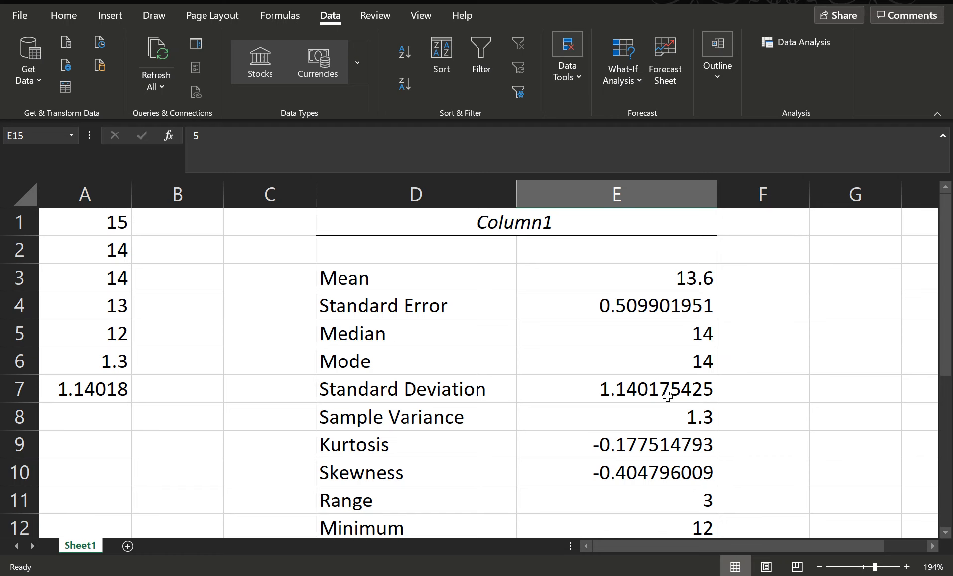
scroll(660, 412, down, 2)
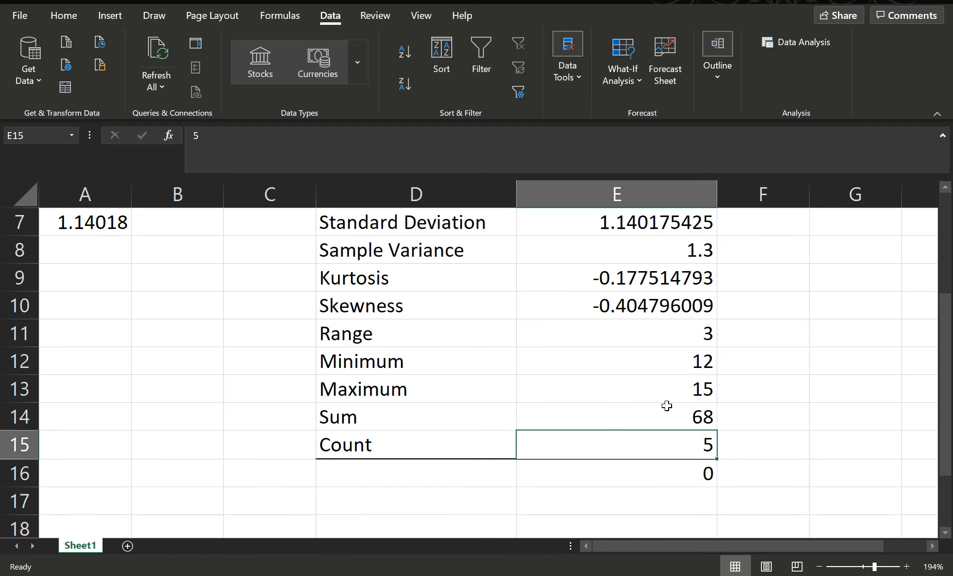
scroll(673, 414, up, 2)
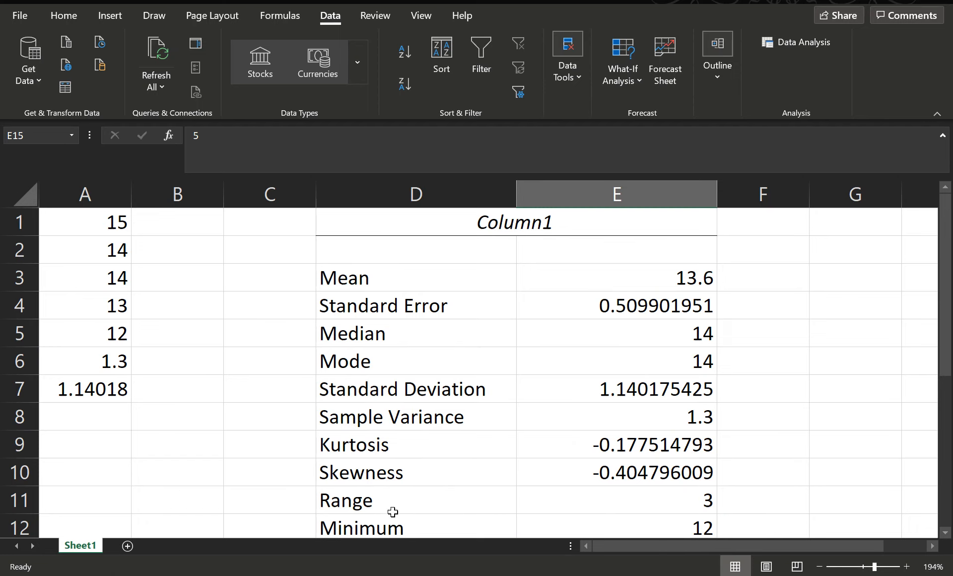
Add a new worksheet and enter the values 12, 23, 13, 24 and 41 in cells A1 to A5.
click(127, 545)
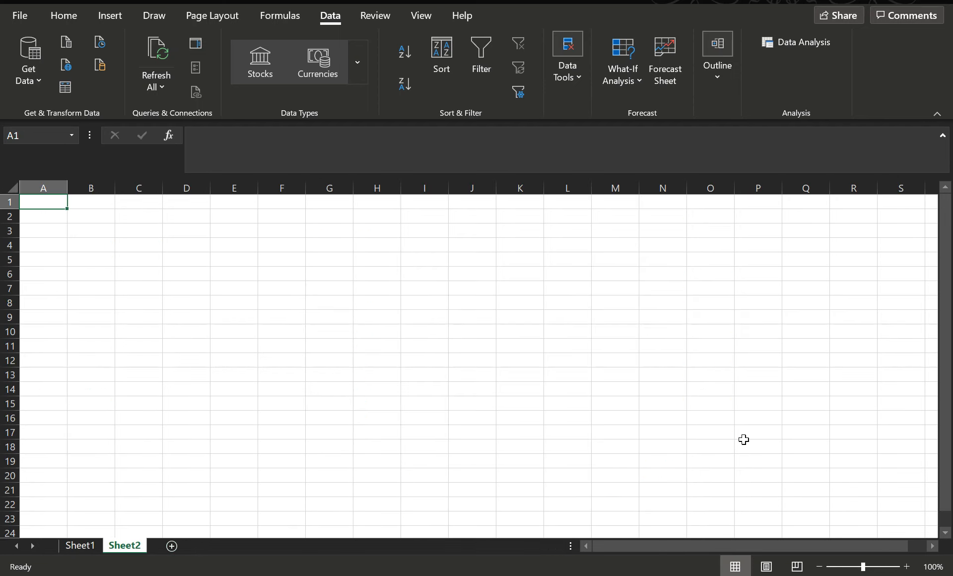
text(12)
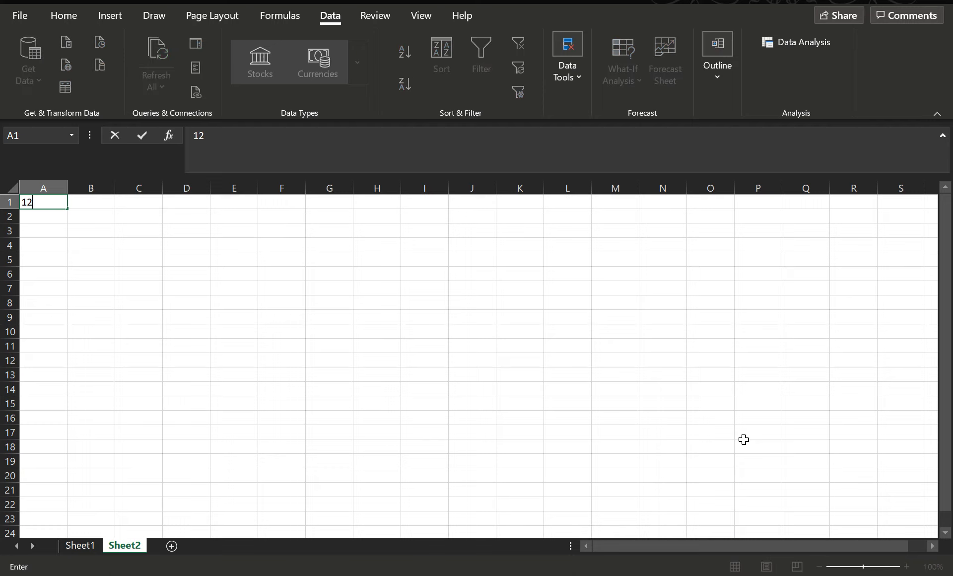
key(Return)
text(23)
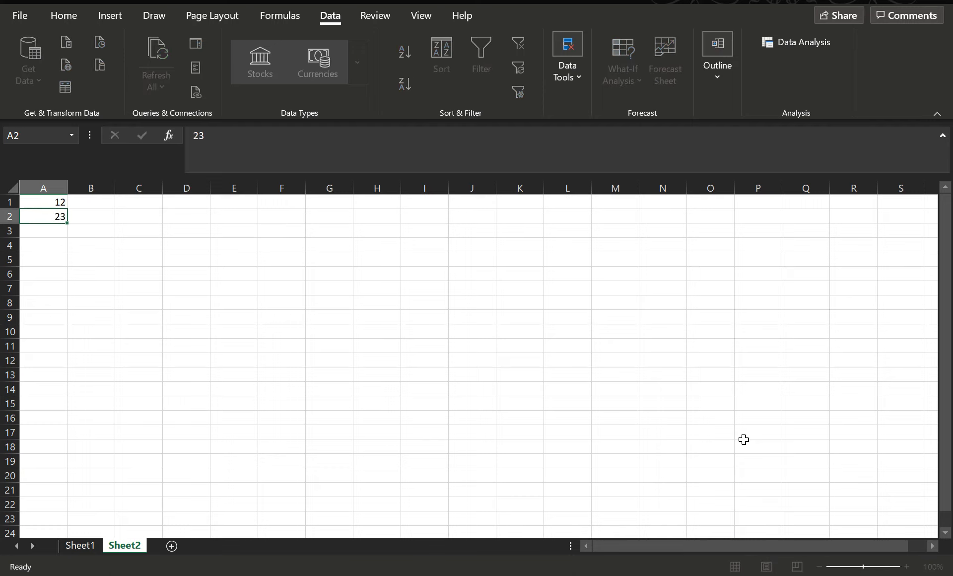
key(Return)
text(13)
key(Return)
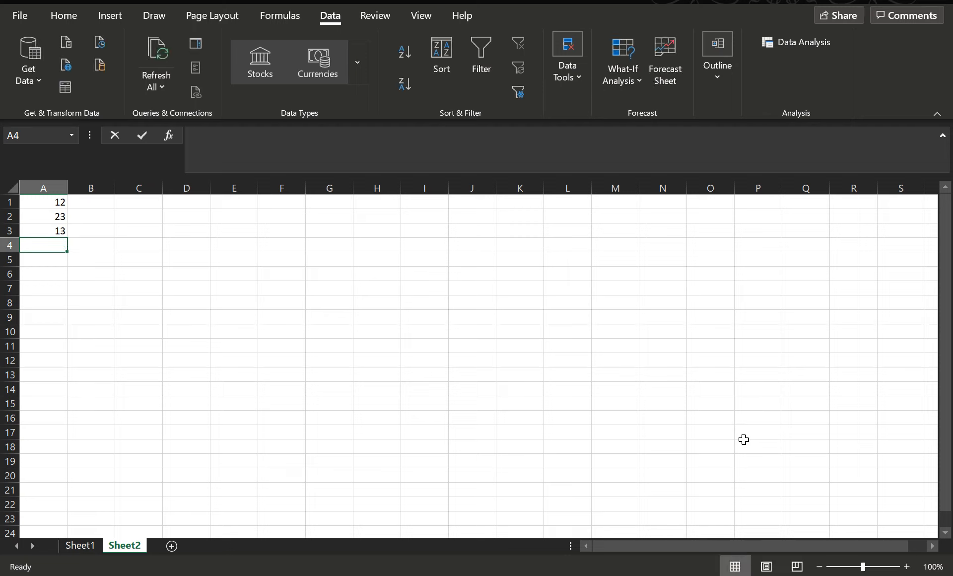
text(24)
key(Return)
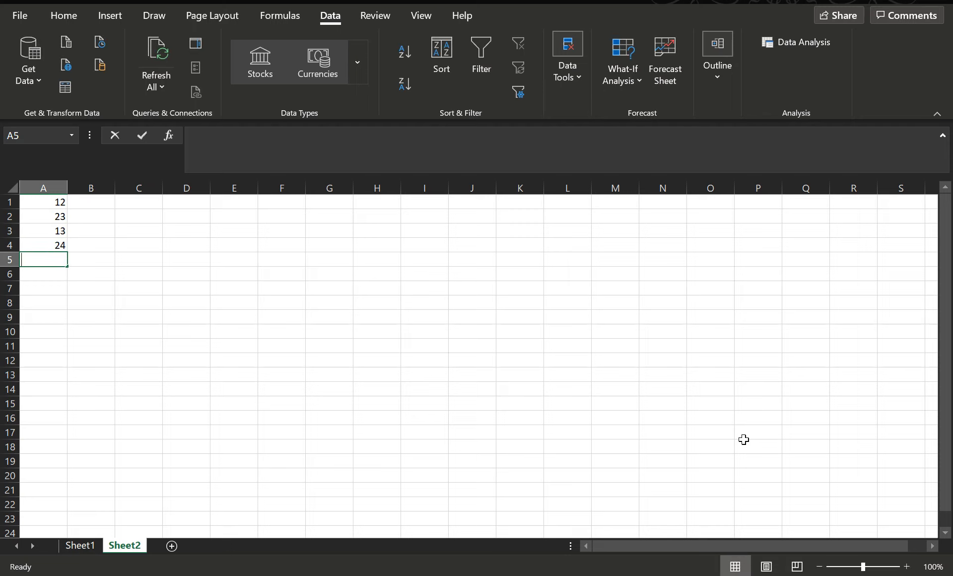
text(41)
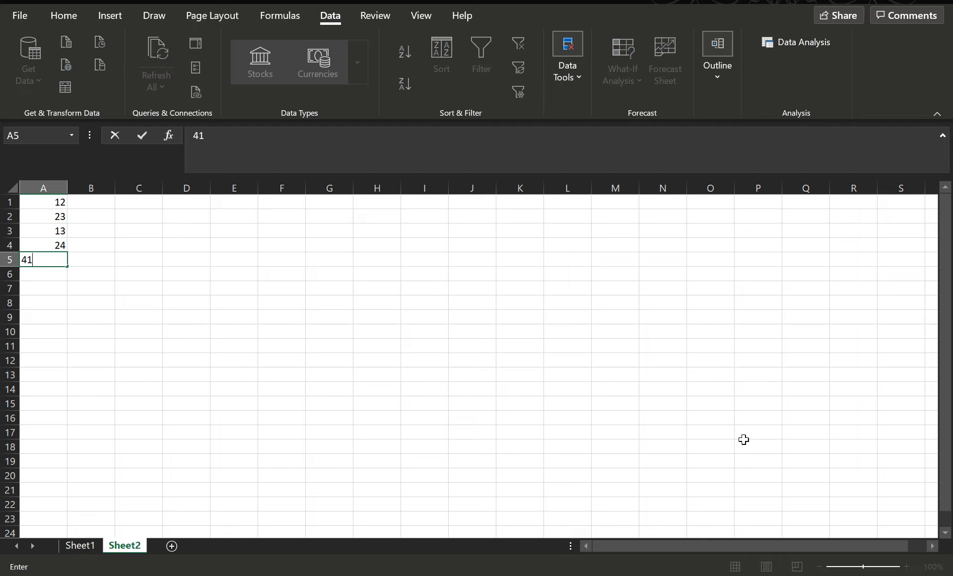
key(Return)
Continue the data in cells A6 to A10 with the values 32, 16, 28, 13 and 16.
text(32)
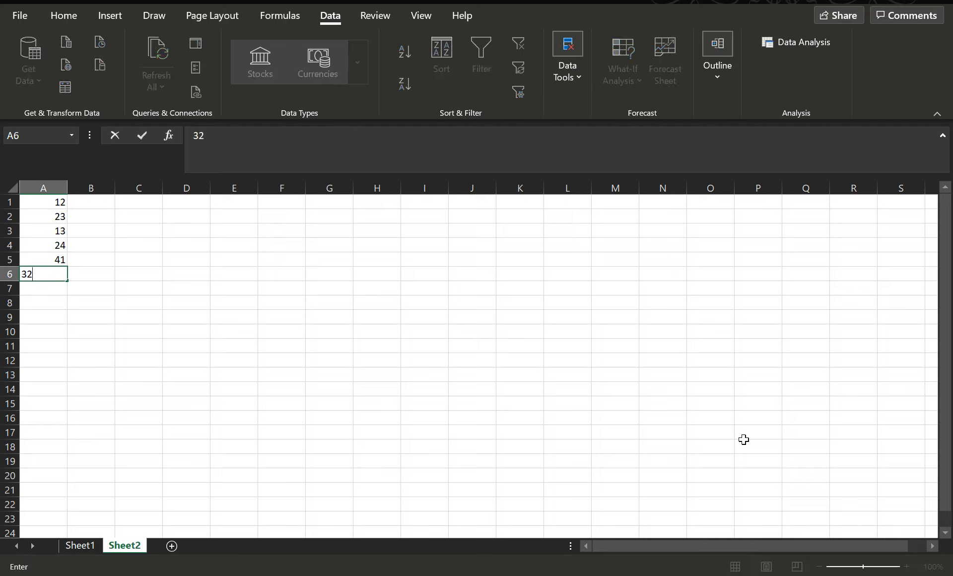
key(Return)
text(16)
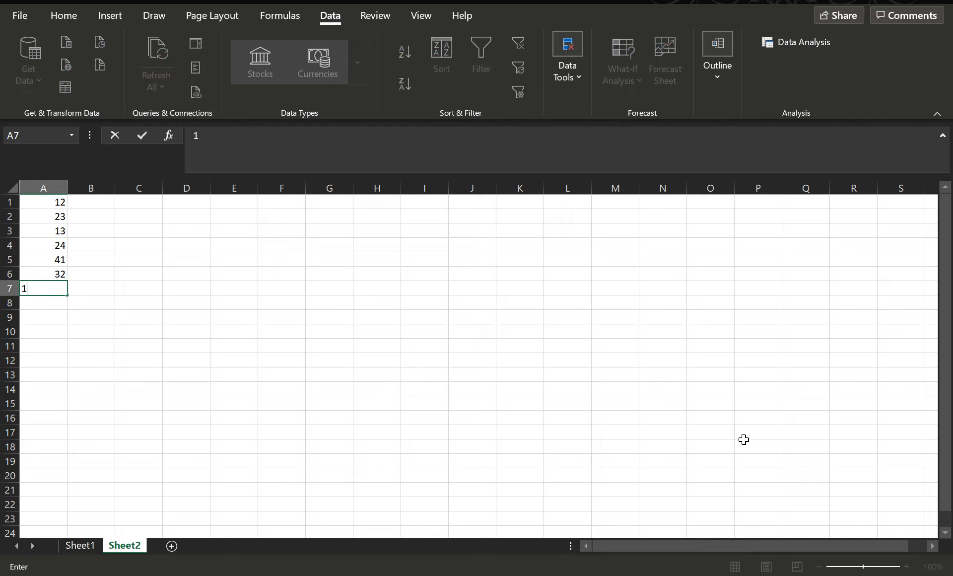
key(Return)
text(28)
key(Return)
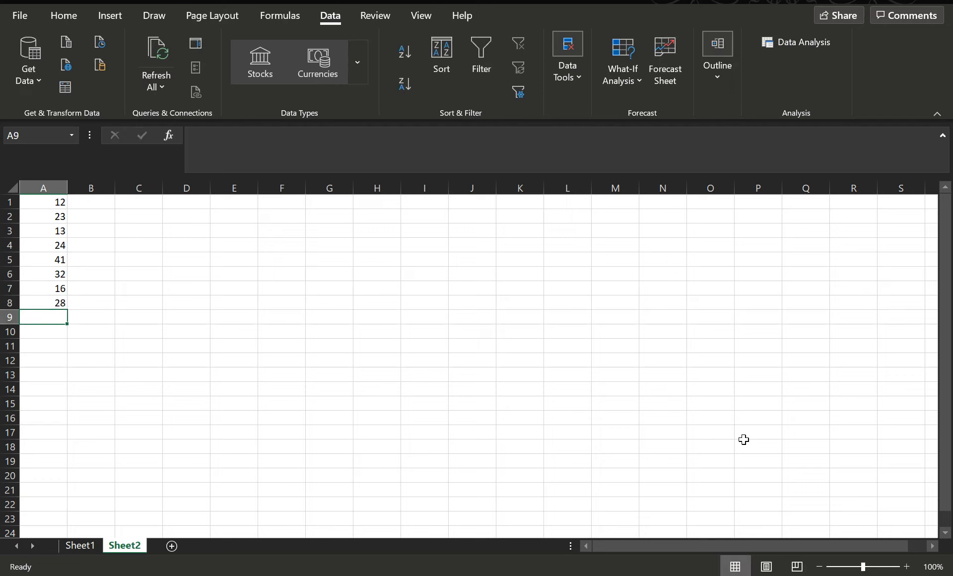
text(13)
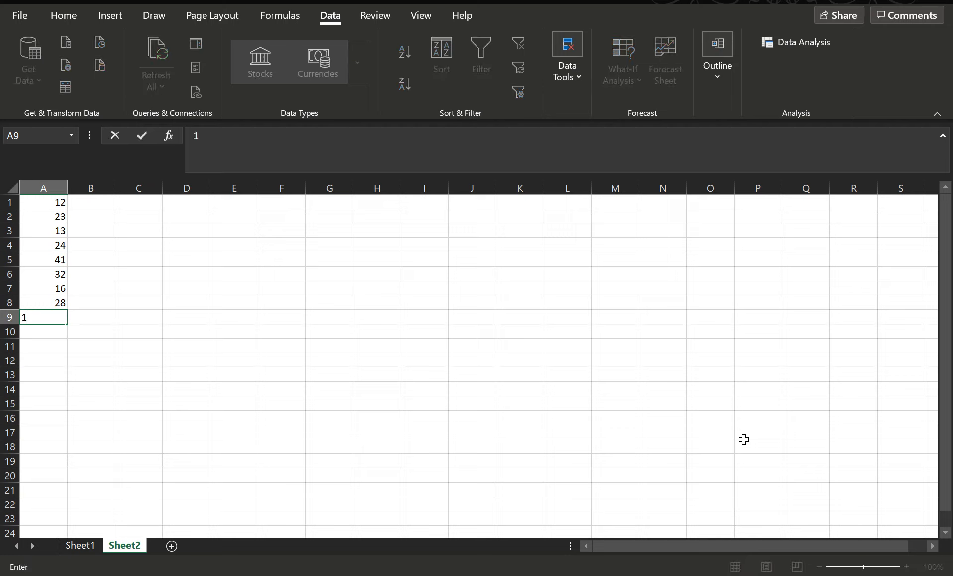
key(Return)
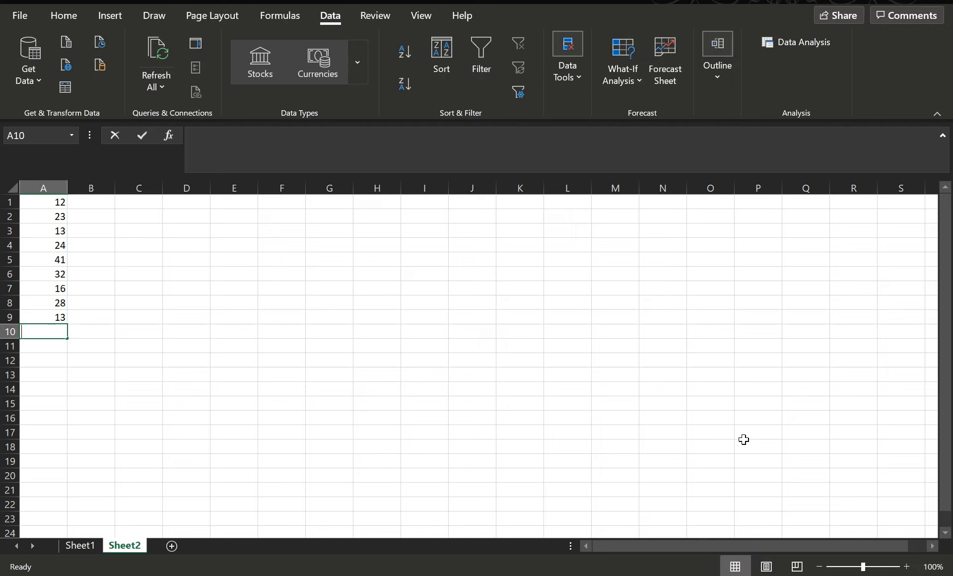
text(16)
key(Return)
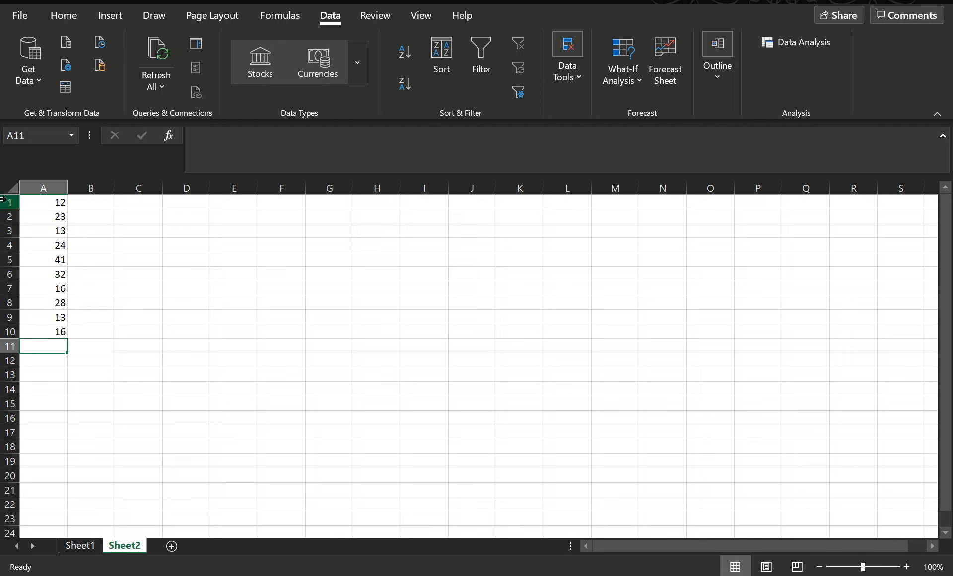
Move the ten values in A1:A10 down one row so they occupy A2:A11.
click(52, 205)
drag(50, 225, 44, 323)
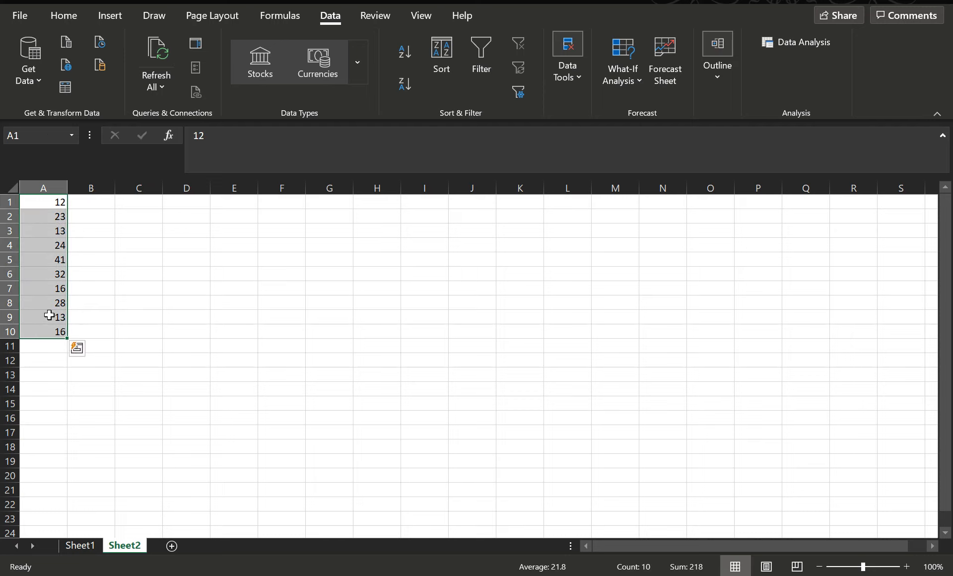
key(ctrl+c)
click(36, 218)
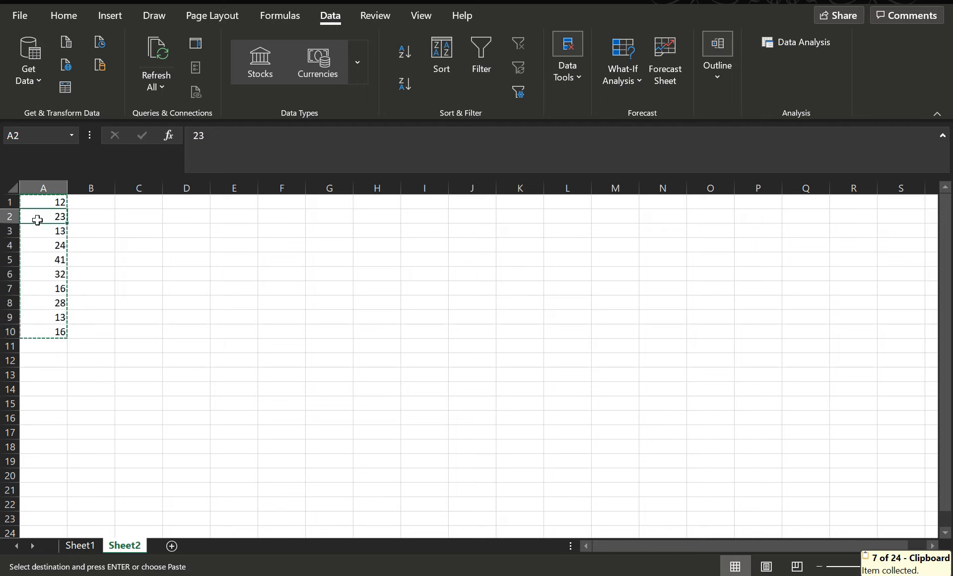
key(ctrl+v)
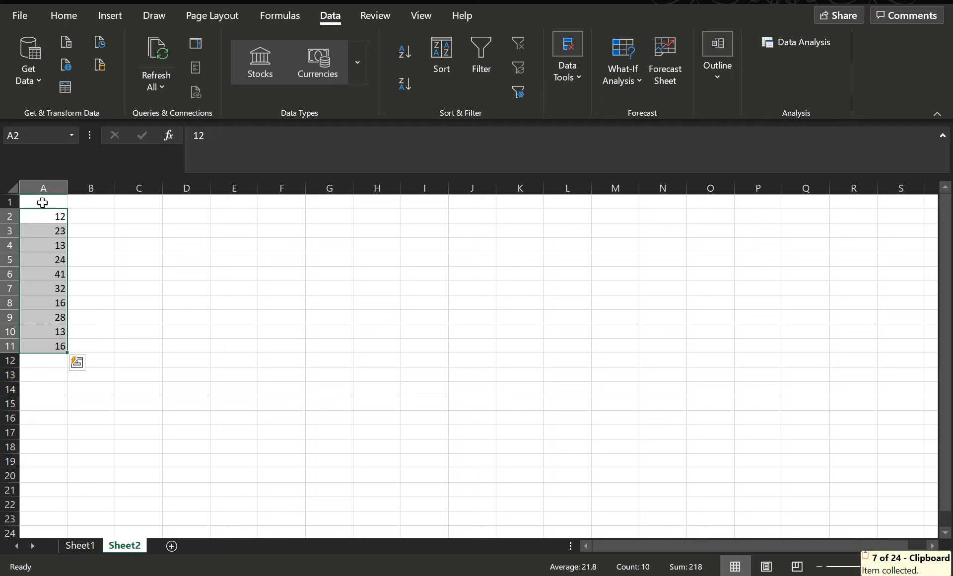
Enter the column heading STAT QUIZ in cell A1 above the data.
click(45, 201)
text(STA)
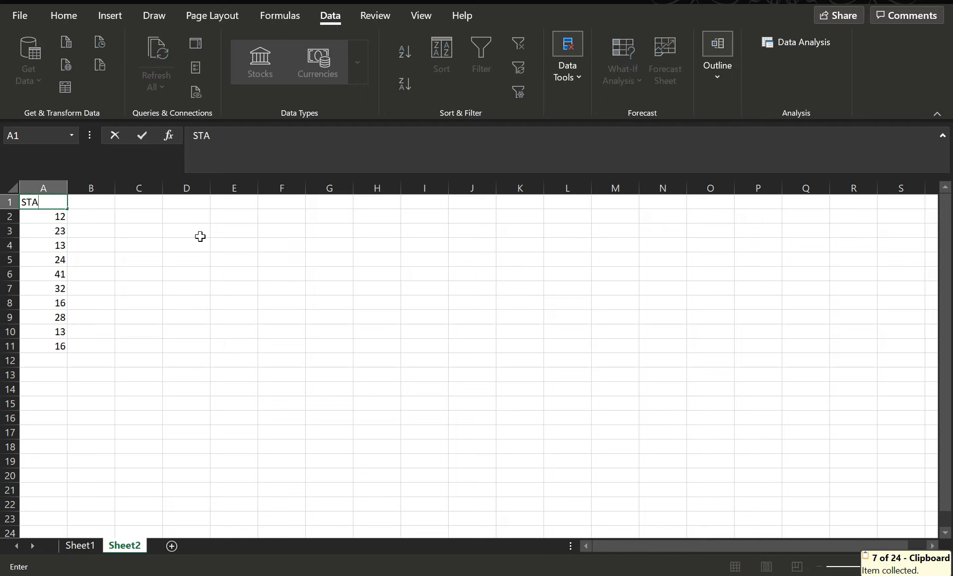
text(T QU)
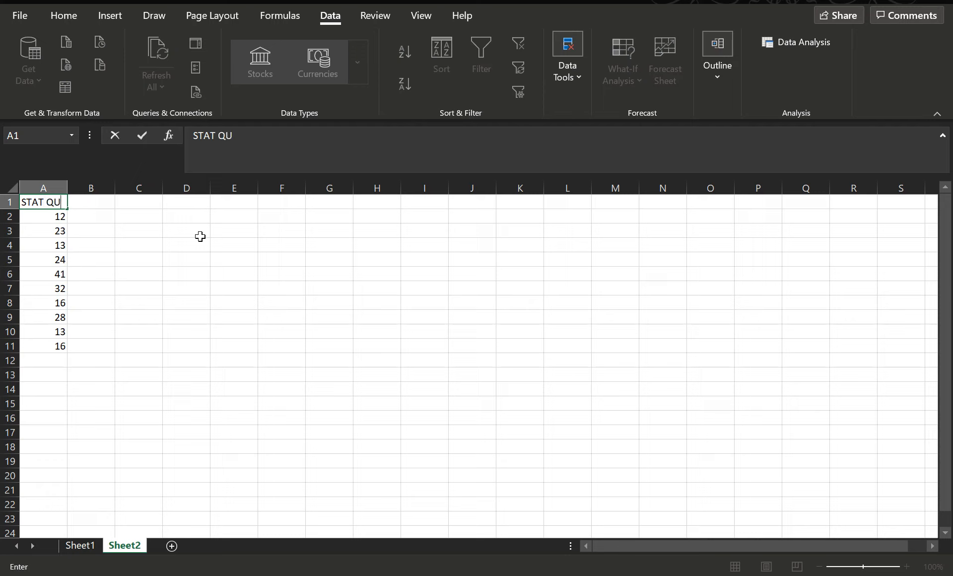
text(IZ)
key(Return)
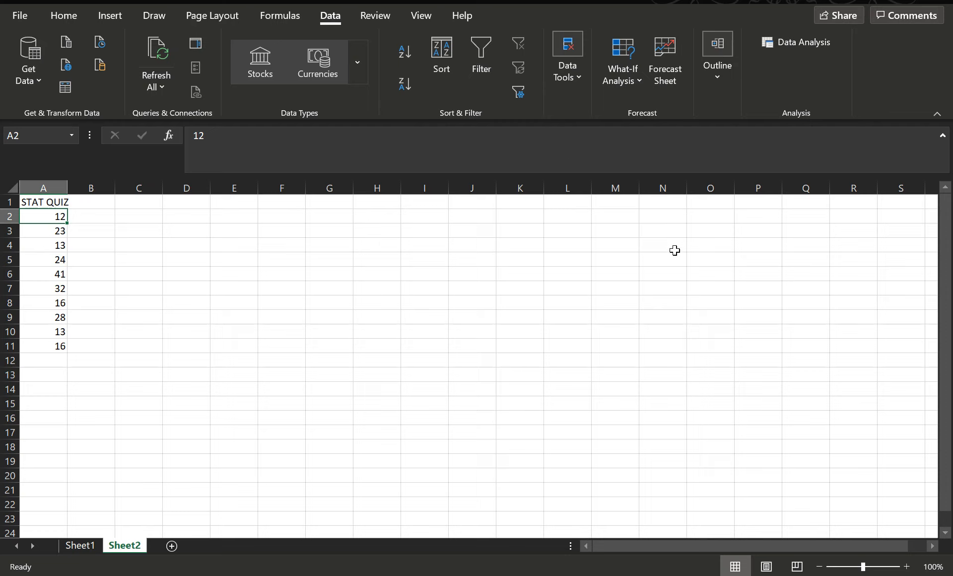
Set up the Descriptive Statistics analysis with input range A1:A11 and labels in the first row.
click(802, 44)
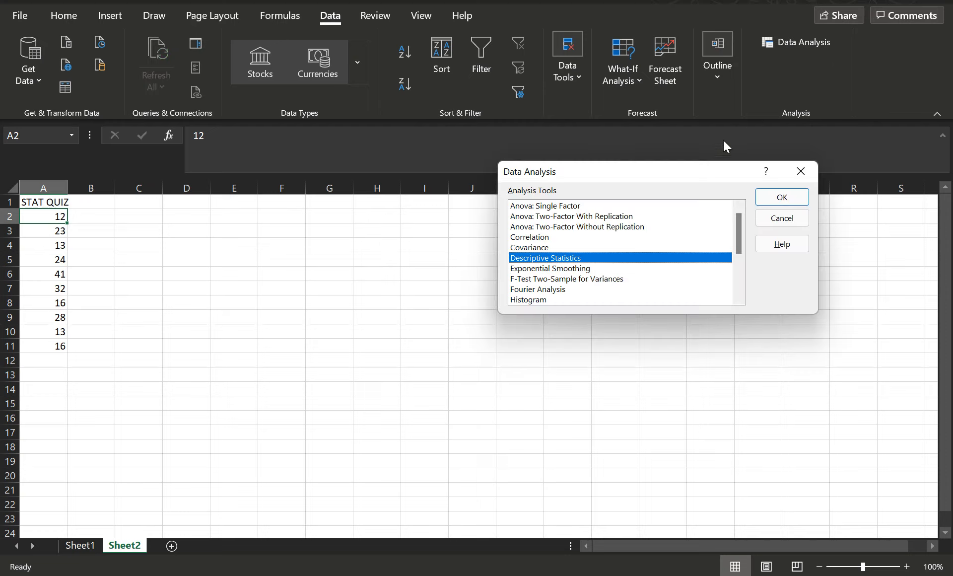
click(782, 197)
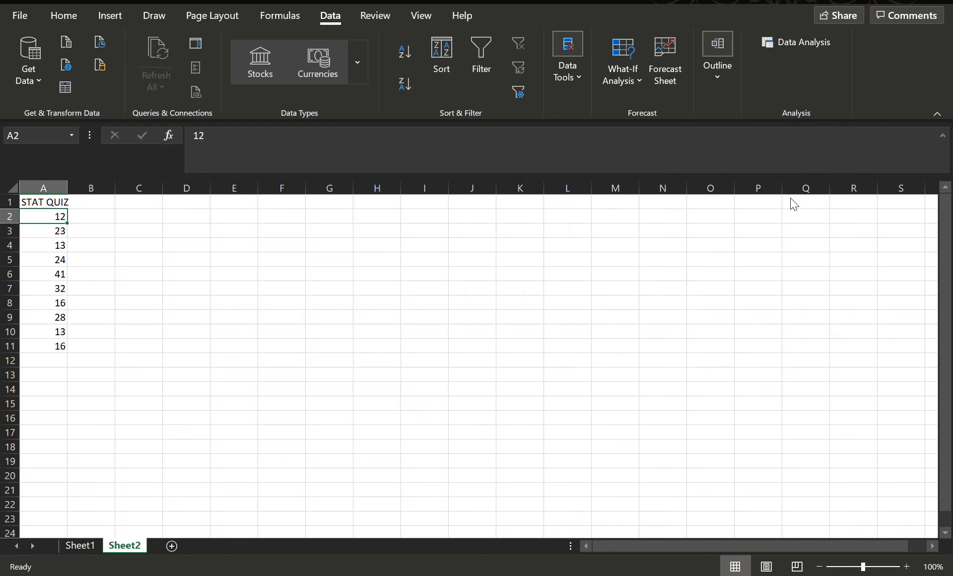
drag(697, 142, 599, 161)
key(BackSpace)
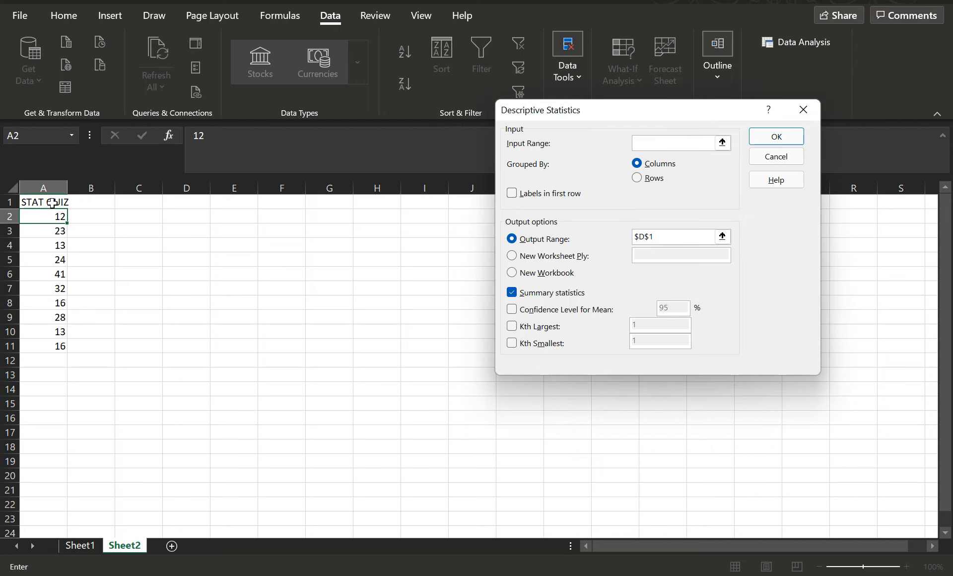
drag(44, 204, 50, 346)
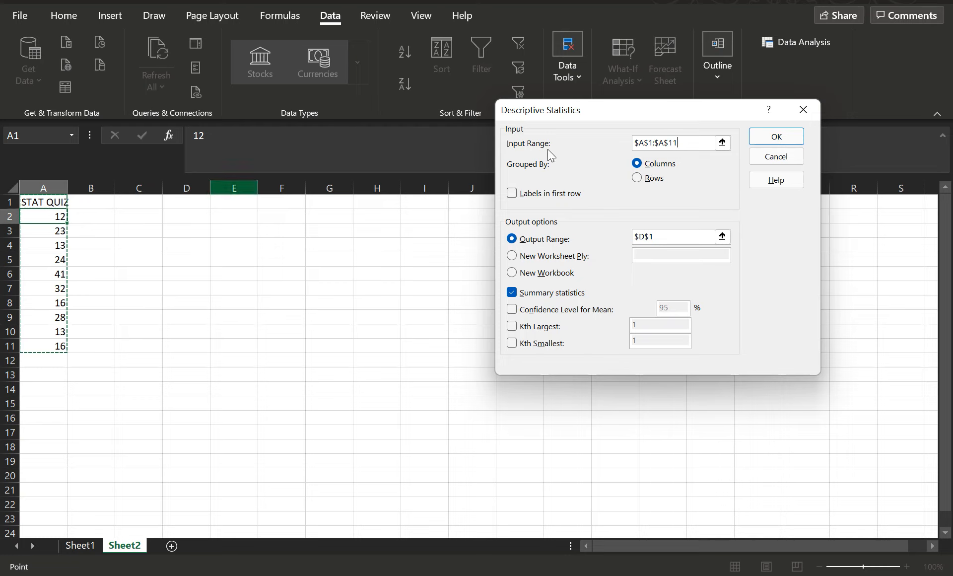
click(516, 195)
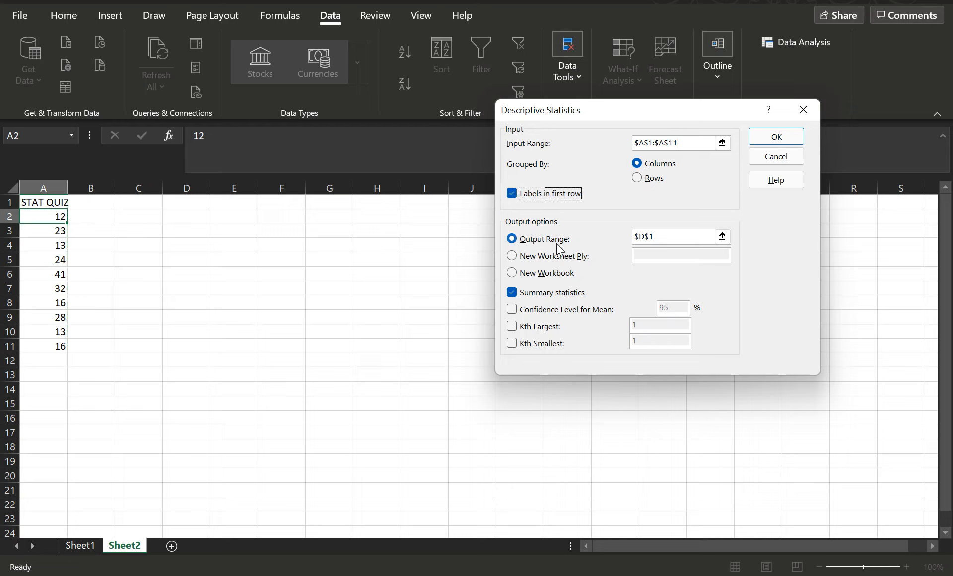
Clear the old output range and generate the summary statistics on a new, unnamed worksheet.
click(657, 235)
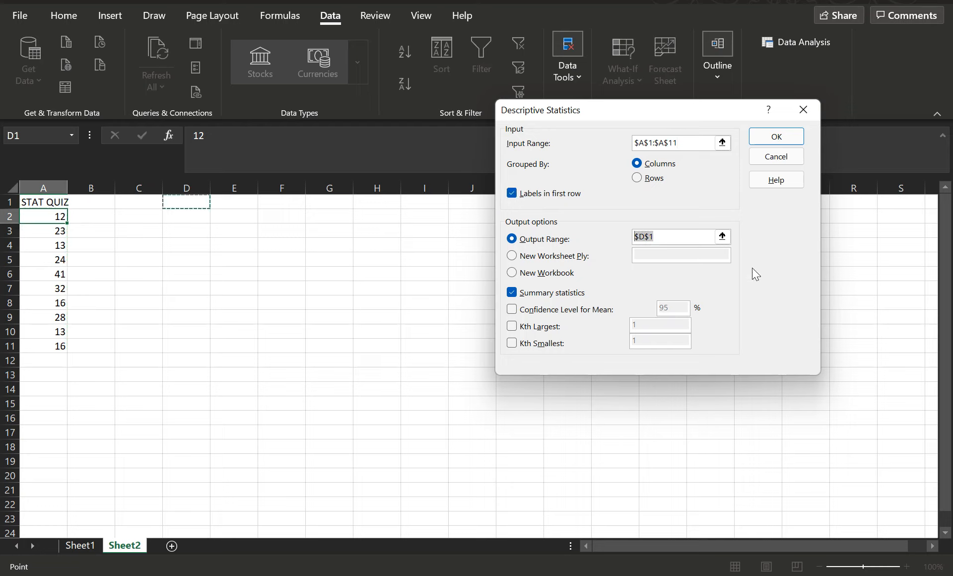
key(BackSpace)
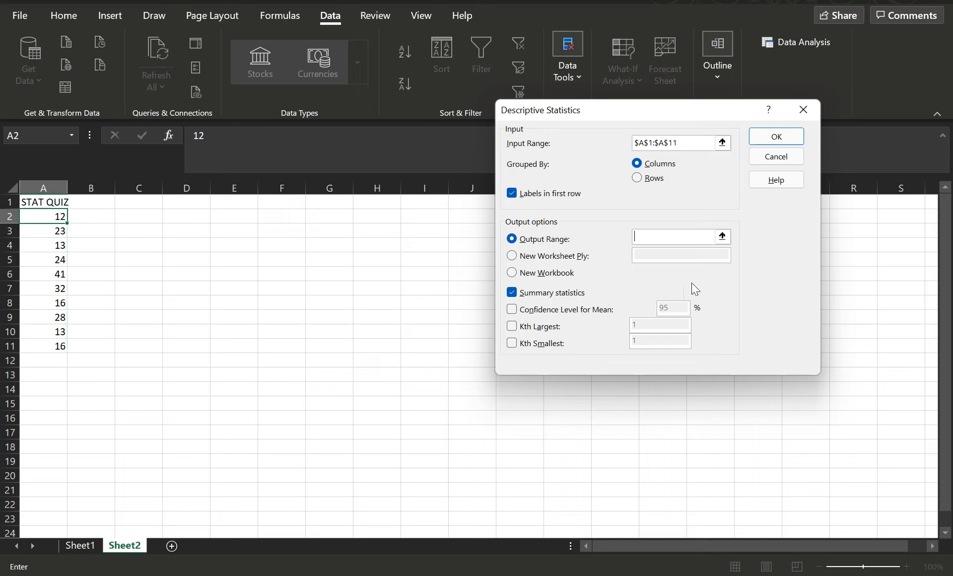
click(514, 259)
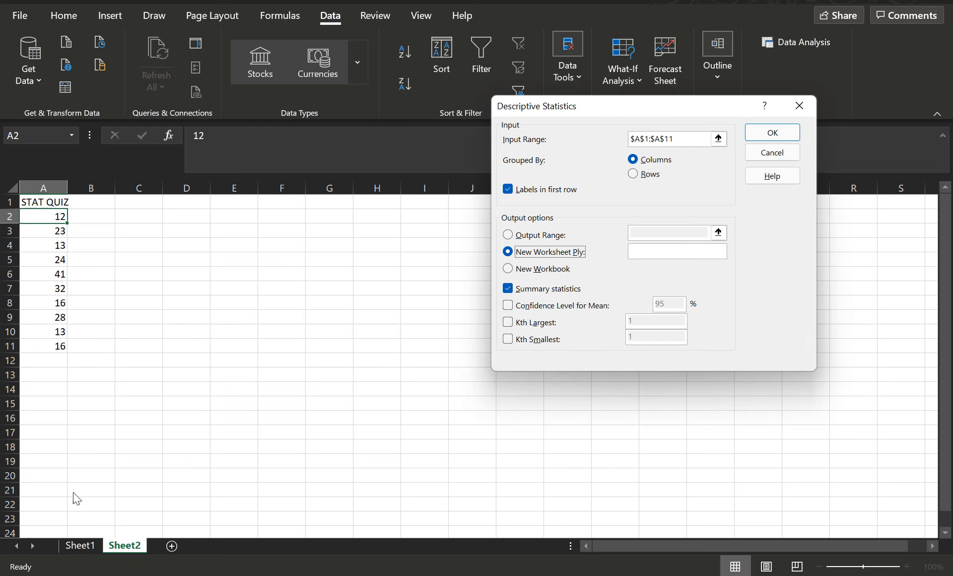
click(655, 252)
click(774, 135)
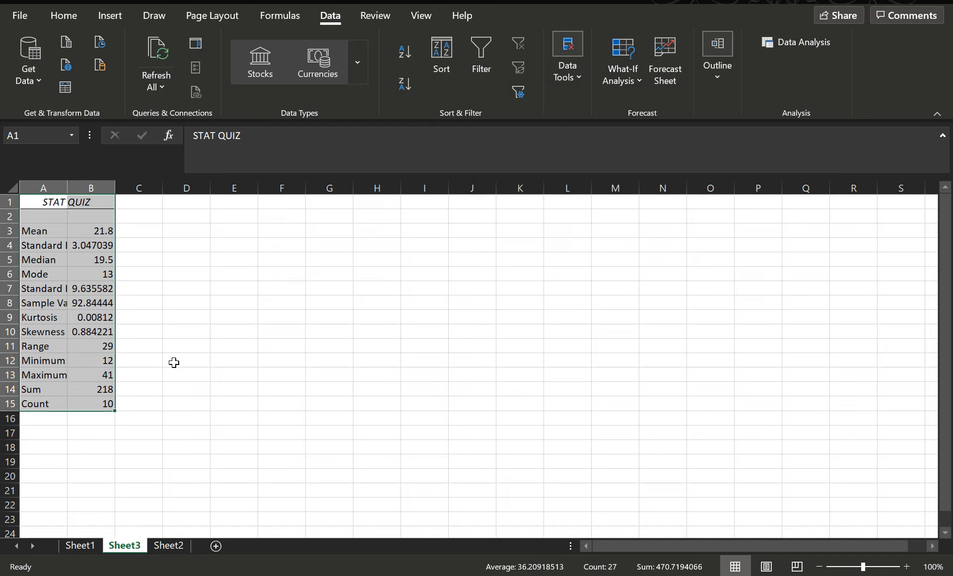
Widen columns A and B of the STAT QUIZ summary sheet to fit the statistic labels and values.
mouse_move(50, 186)
mouse_down()
mouse_move(188, 187)
mouse_move(156, 186)
mouse_up()
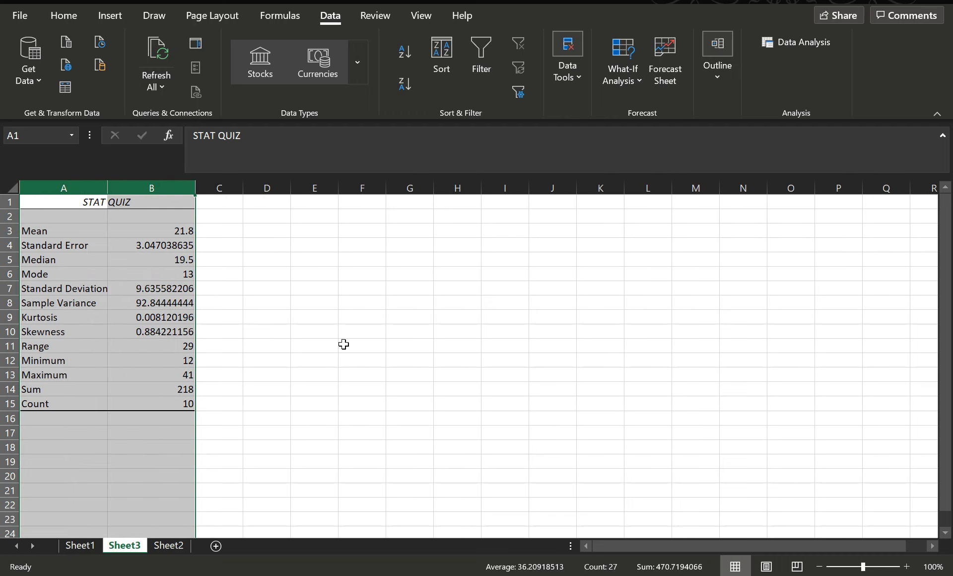
click(257, 376)
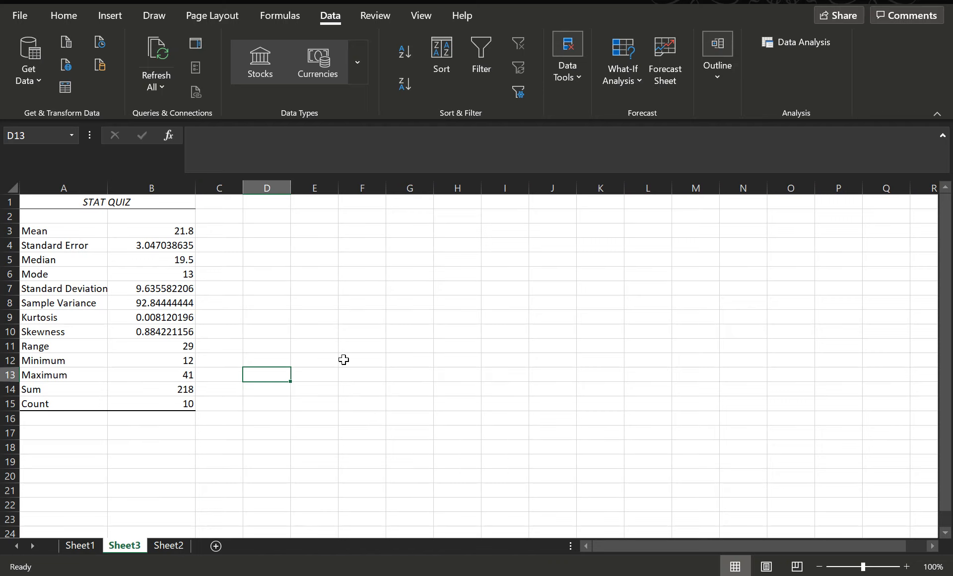
click(132, 205)
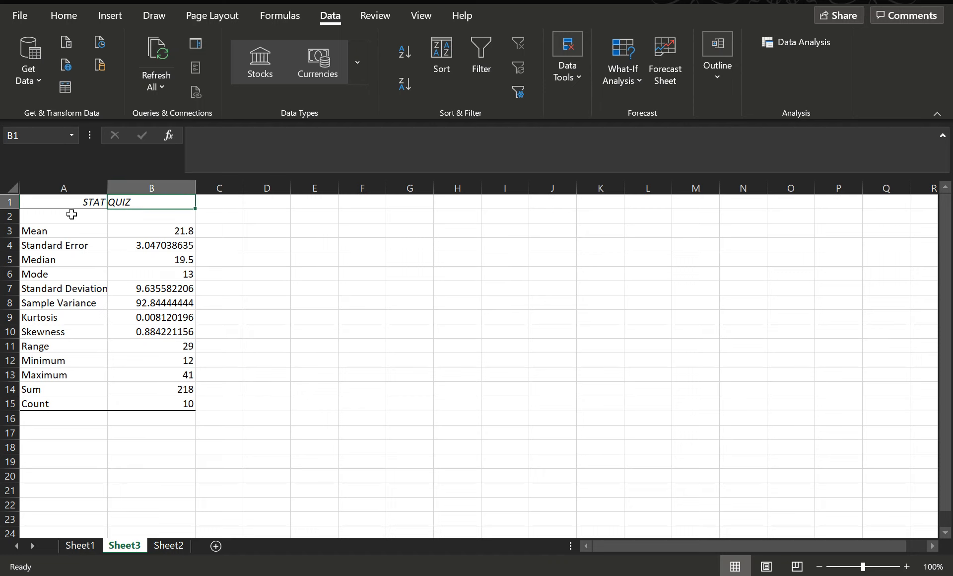
Compare Sheet1, Sheet2 and Sheet3, and review the STAT QUIZ statistics in B3:B15 on Sheet3.
click(95, 547)
click(119, 547)
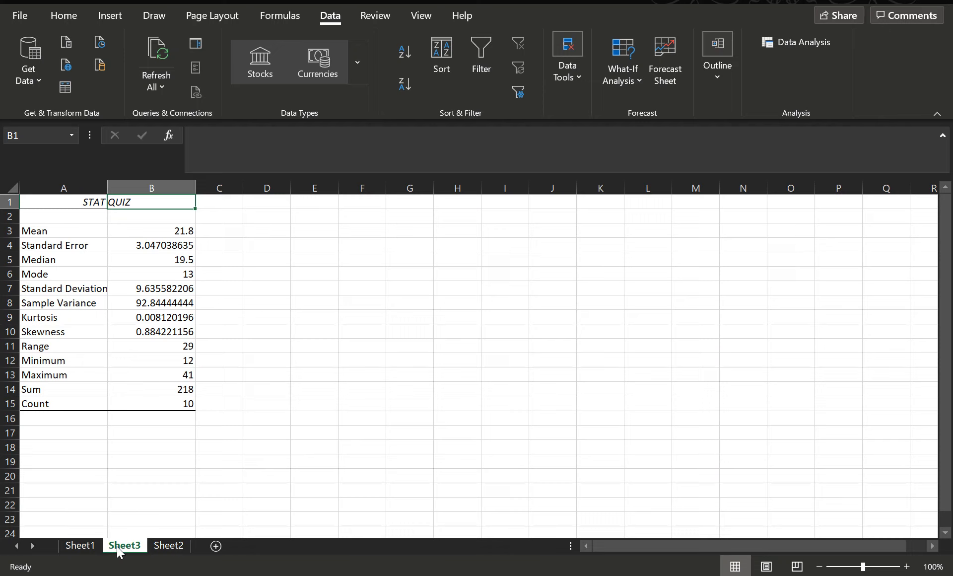
click(167, 546)
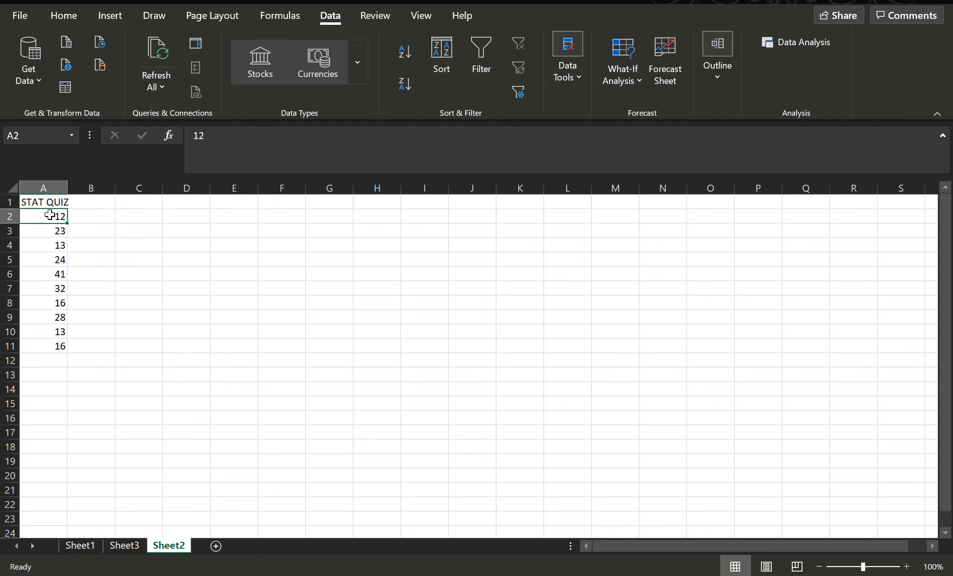
click(130, 546)
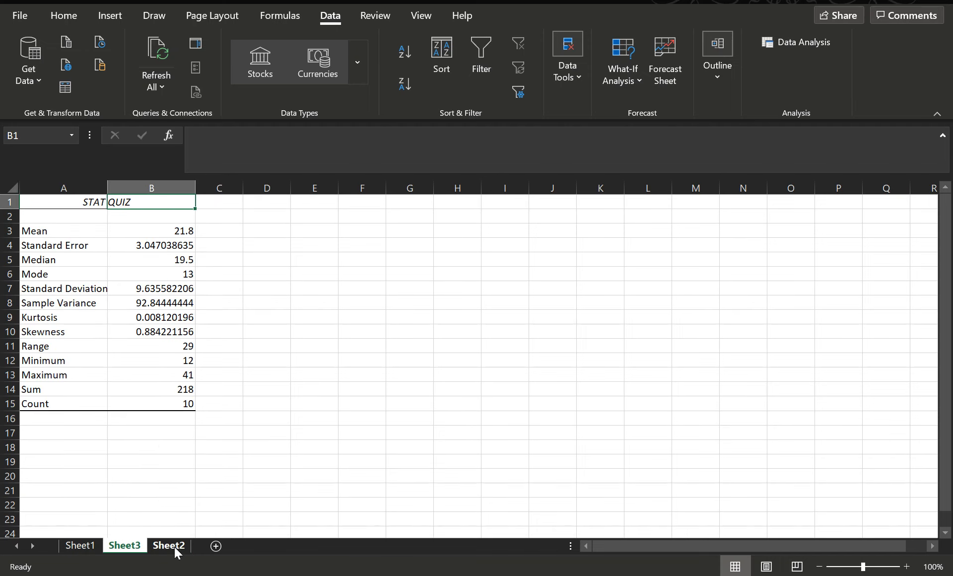
drag(155, 231, 164, 398)
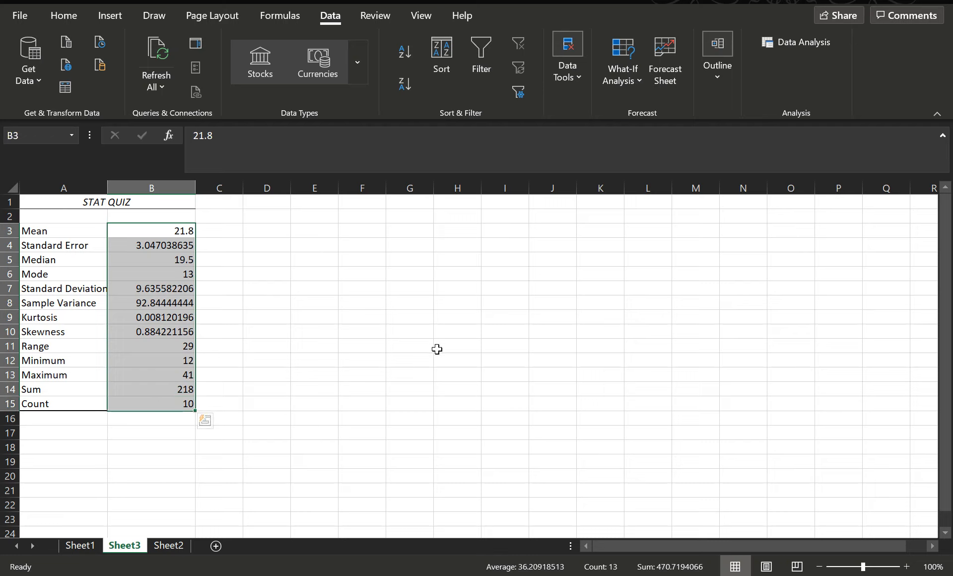
click(482, 354)
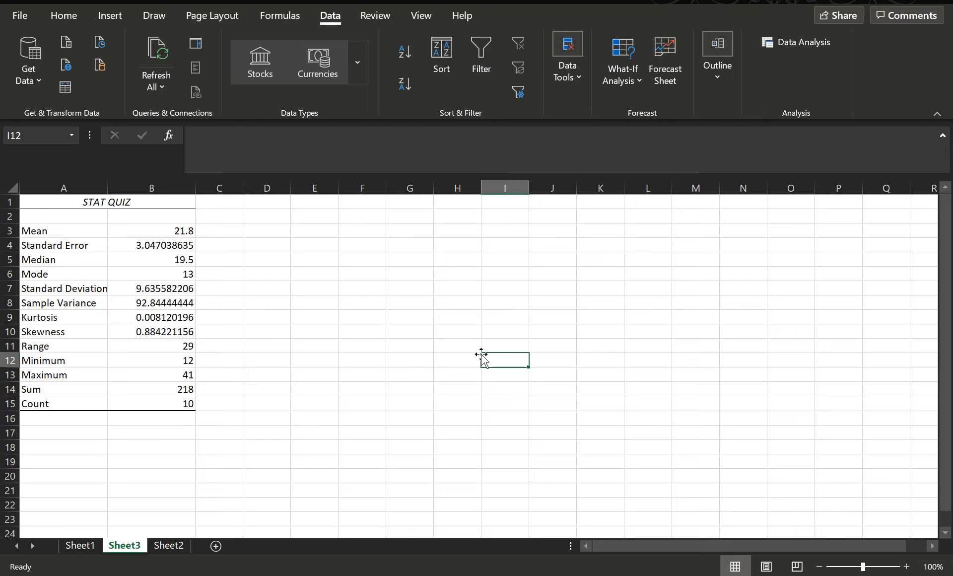